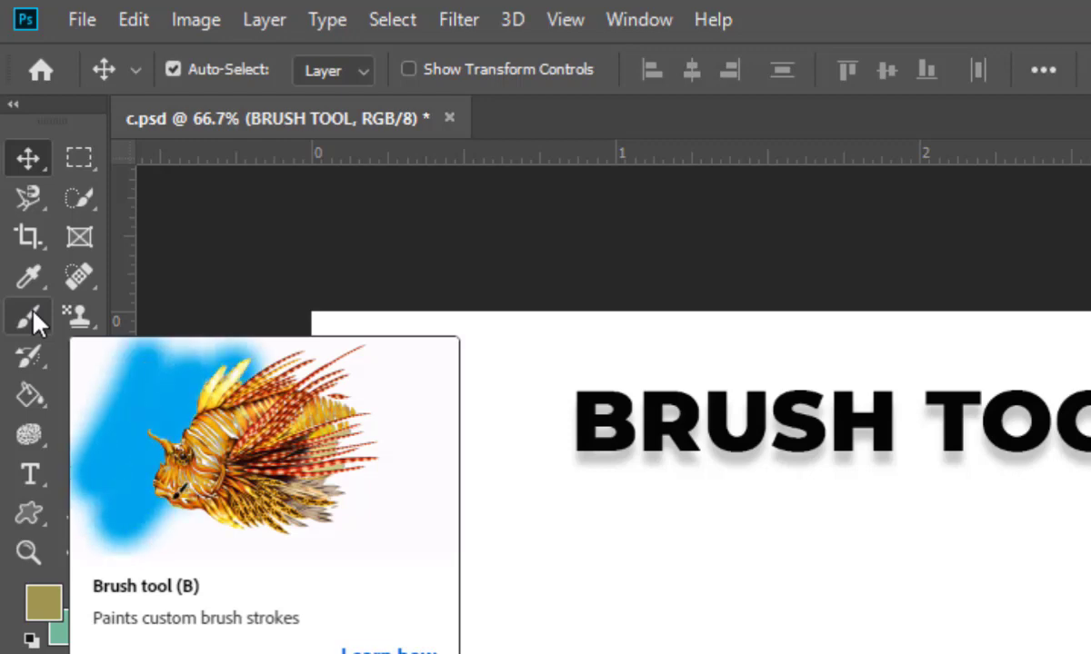
# Activate the Brush tool and rasterize the BRUSH TOOL type layer so it can be painted on.
pyautogui.click(30, 318)
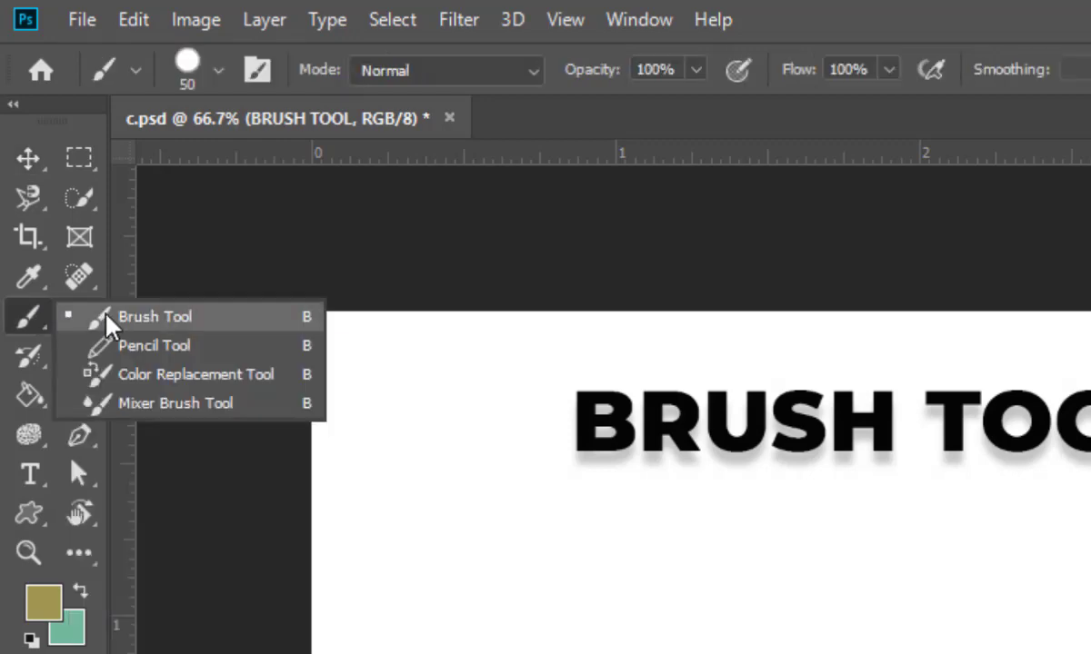
pyautogui.click(108, 314)
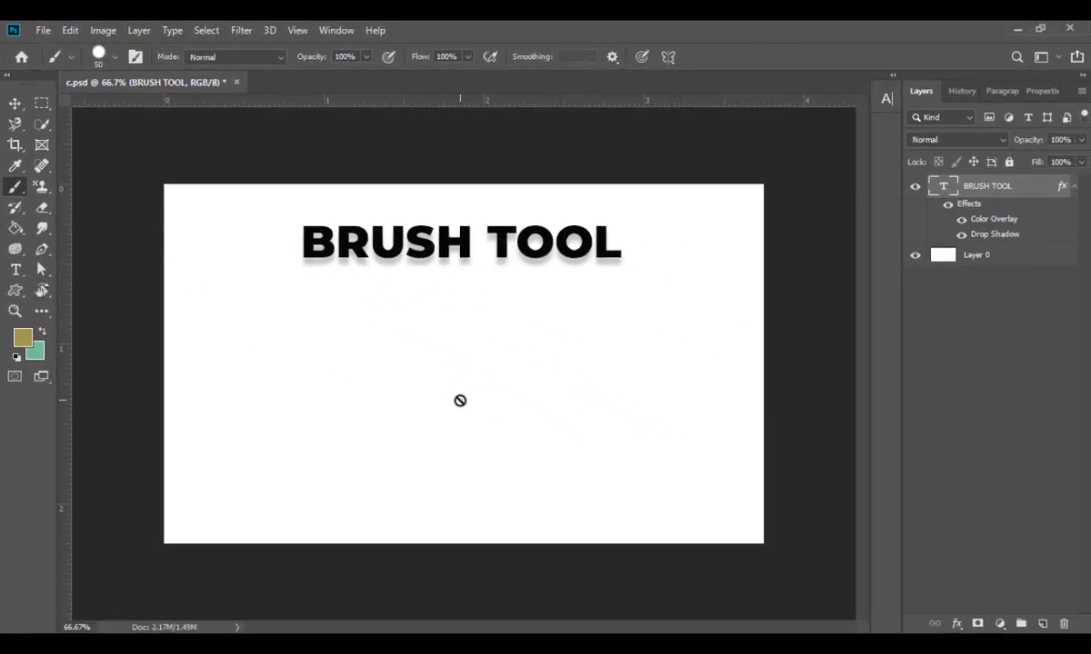
pyautogui.click(377, 341)
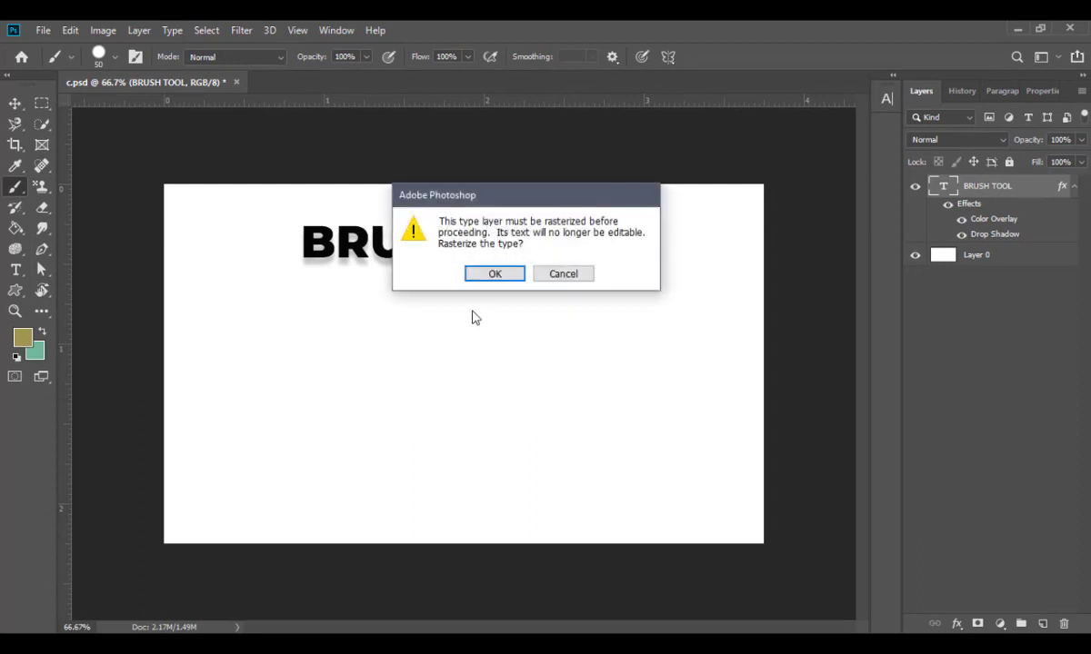
pyautogui.click(489, 281)
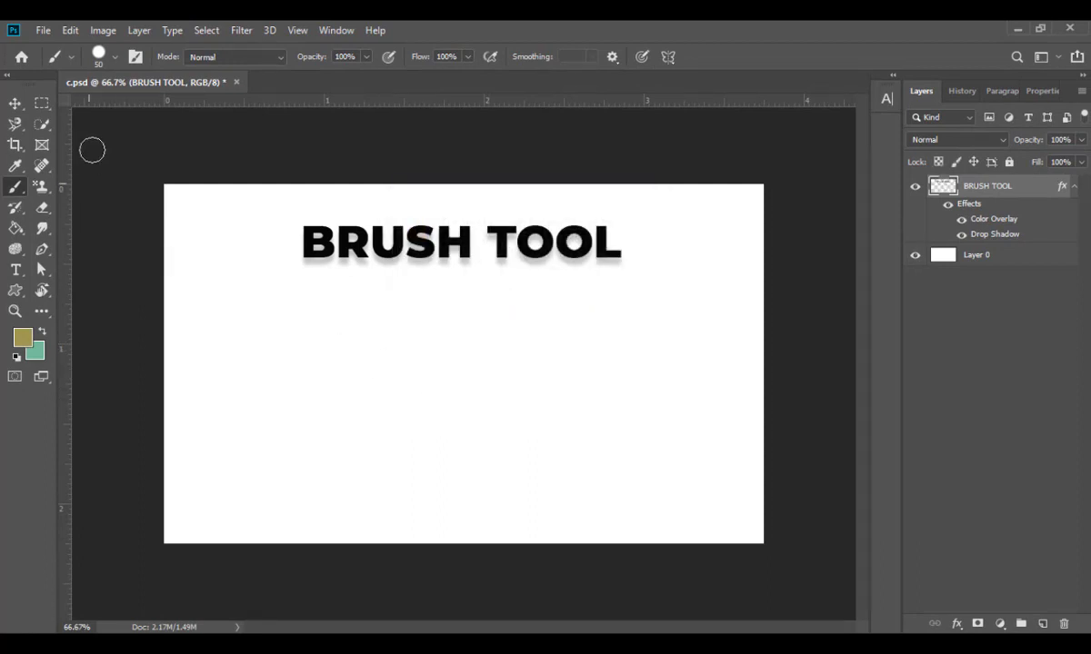
# Set the foreground color to dark red, 9a0a0a.
pyautogui.click(23, 341)
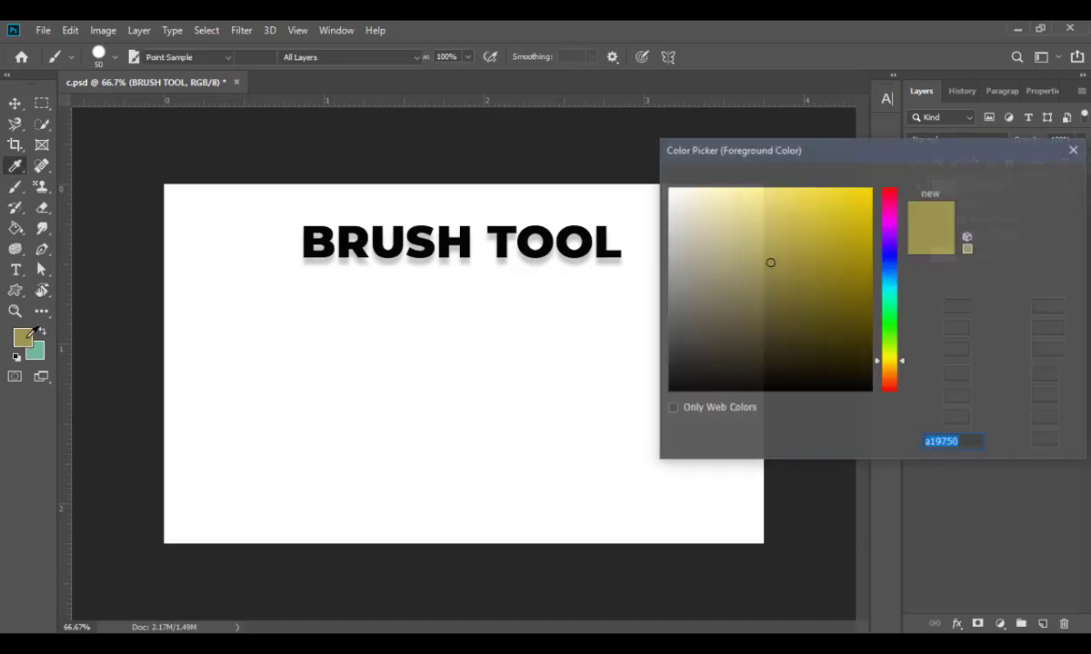
pyautogui.write('ffffff')
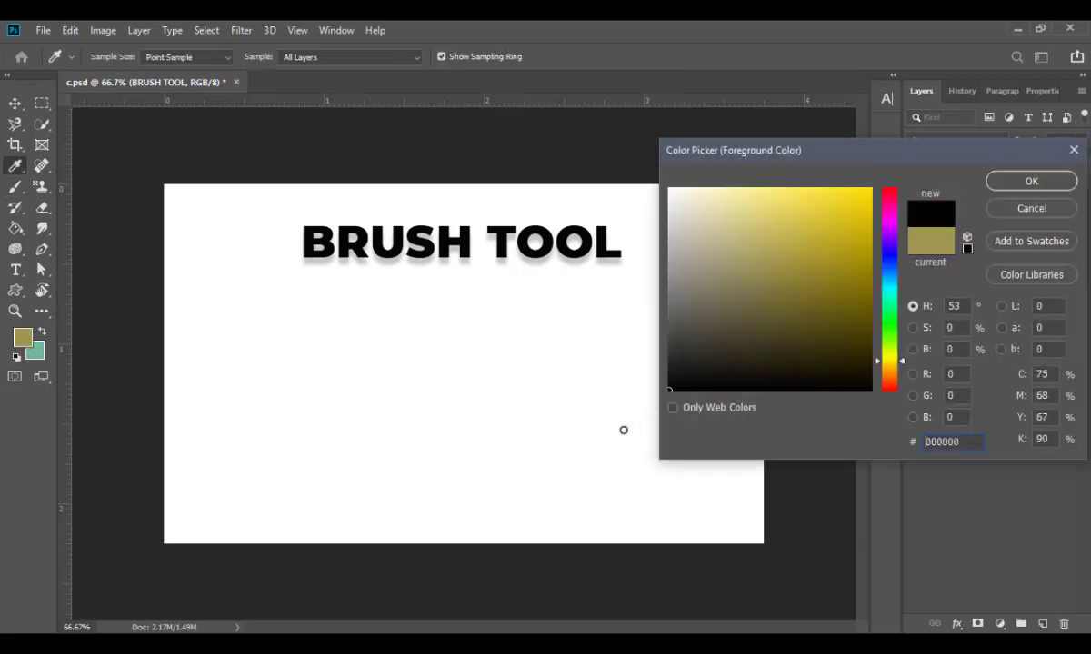
pyautogui.moveTo(851, 208); pyautogui.dragTo(869, 178)
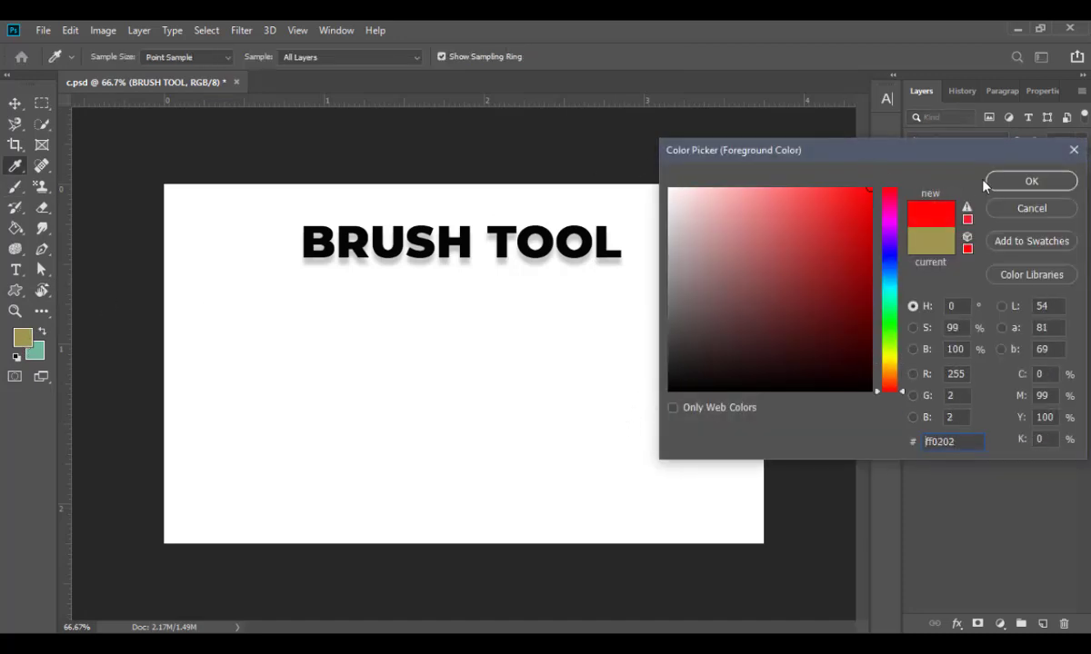
pyautogui.click(858, 268)
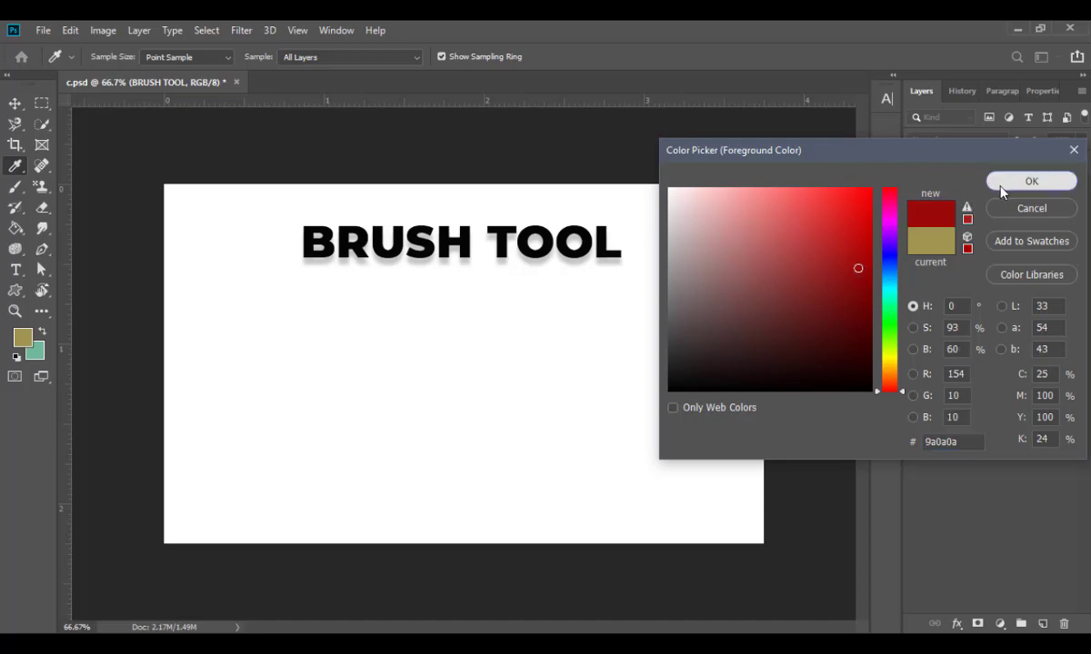
pyautogui.click(937, 173)
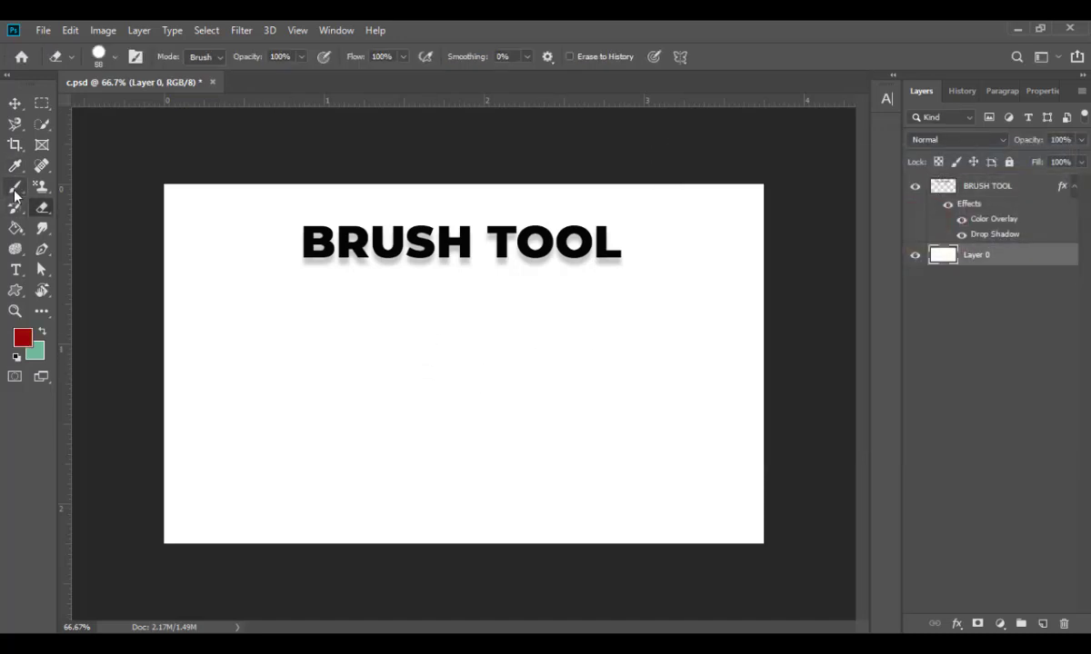
# Paint two crossing freehand strokes below the title on Layer 0 with the 50 px brush.
pyautogui.click(16, 189)
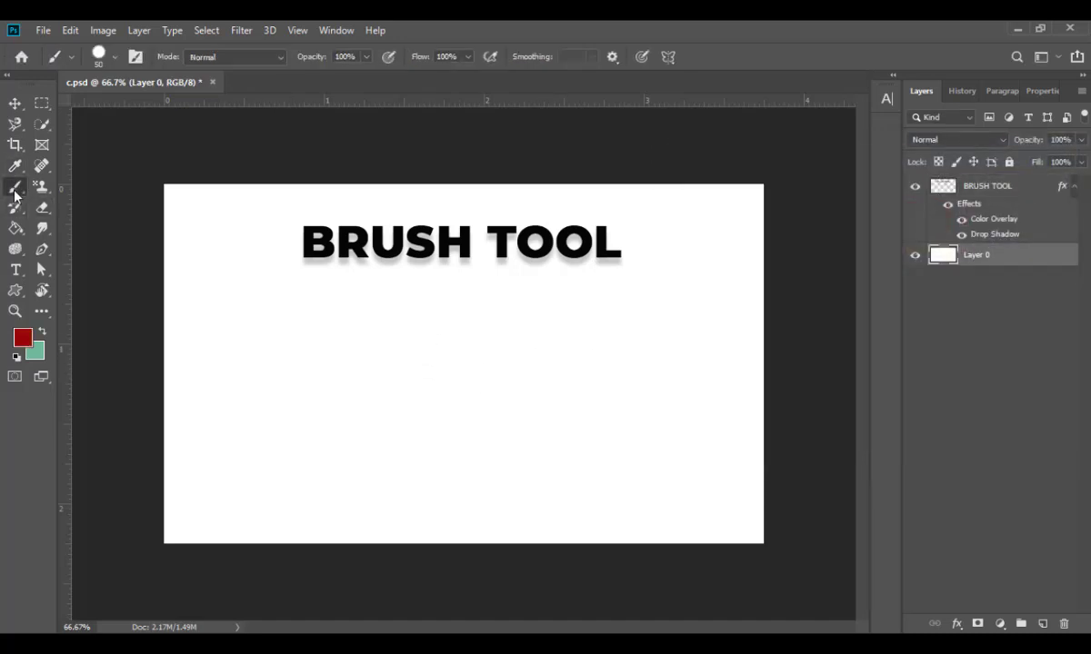
pyautogui.moveTo(246, 321)
pyautogui.mouseDown()
pyautogui.moveTo(294, 295)
pyautogui.moveTo(374, 346)
pyautogui.moveTo(403, 397)
pyautogui.moveTo(474, 437)
pyautogui.moveTo(532, 423)
pyautogui.moveTo(546, 365)
pyautogui.mouseUp()
pyautogui.moveTo(285, 434)
pyautogui.mouseDown()
pyautogui.moveTo(338, 361)
pyautogui.moveTo(448, 323)
pyautogui.moveTo(681, 409)
pyautogui.moveTo(681, 366)
pyautogui.mouseUp()
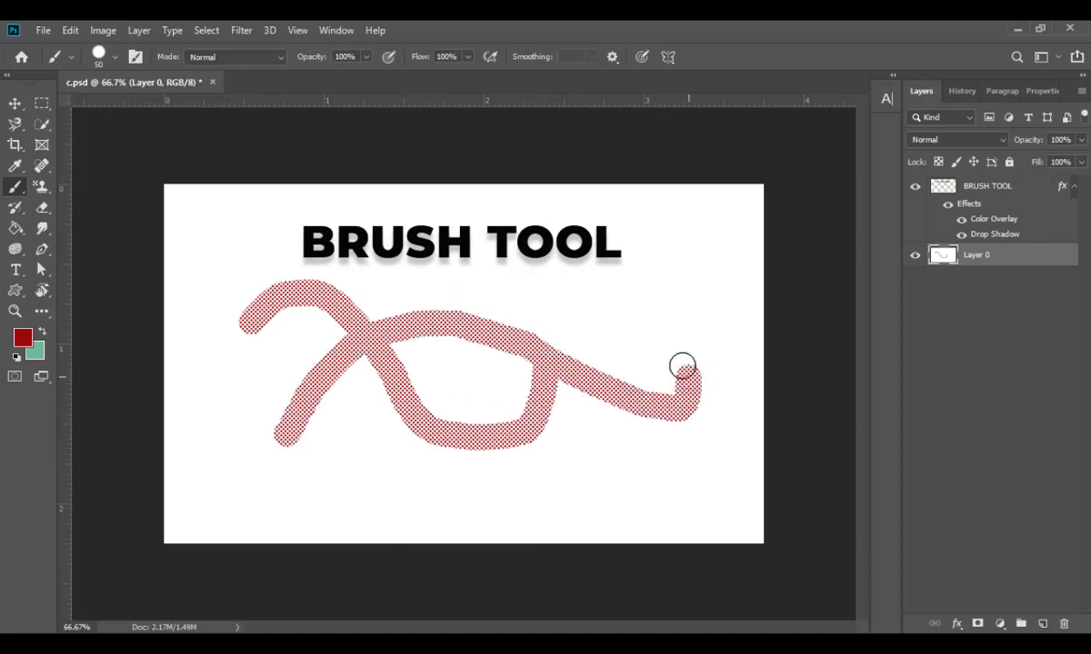
# Browse the brush presets and choose Soft Round from General Brushes.
pyautogui.click(113, 59)
pyautogui.scroll(-5, 111, 244)
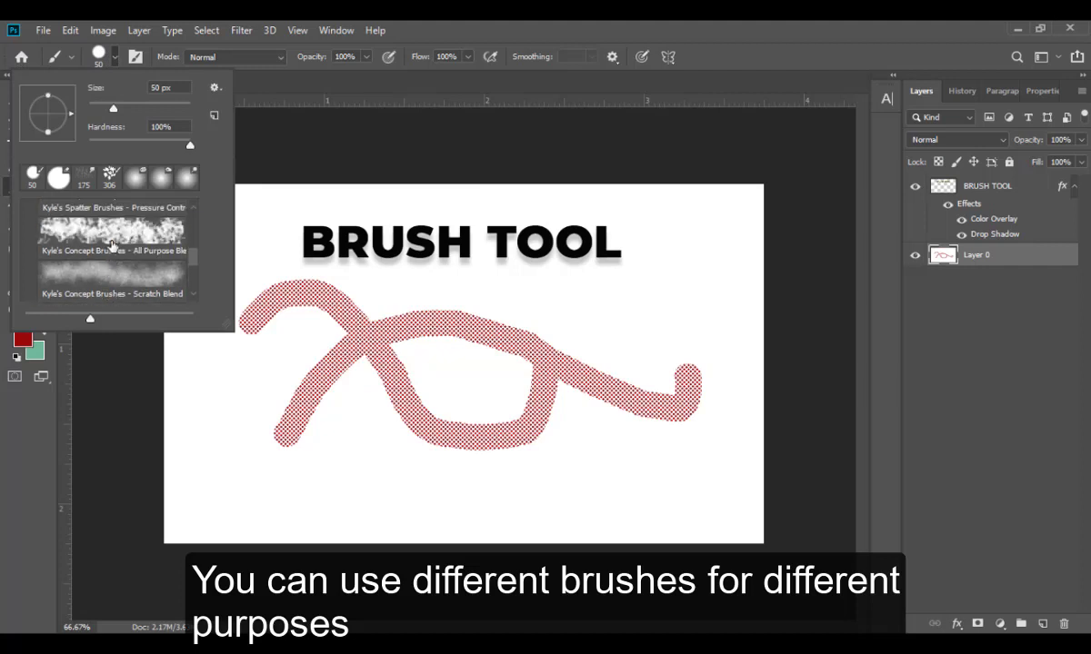
pyautogui.scroll(5, 111, 243)
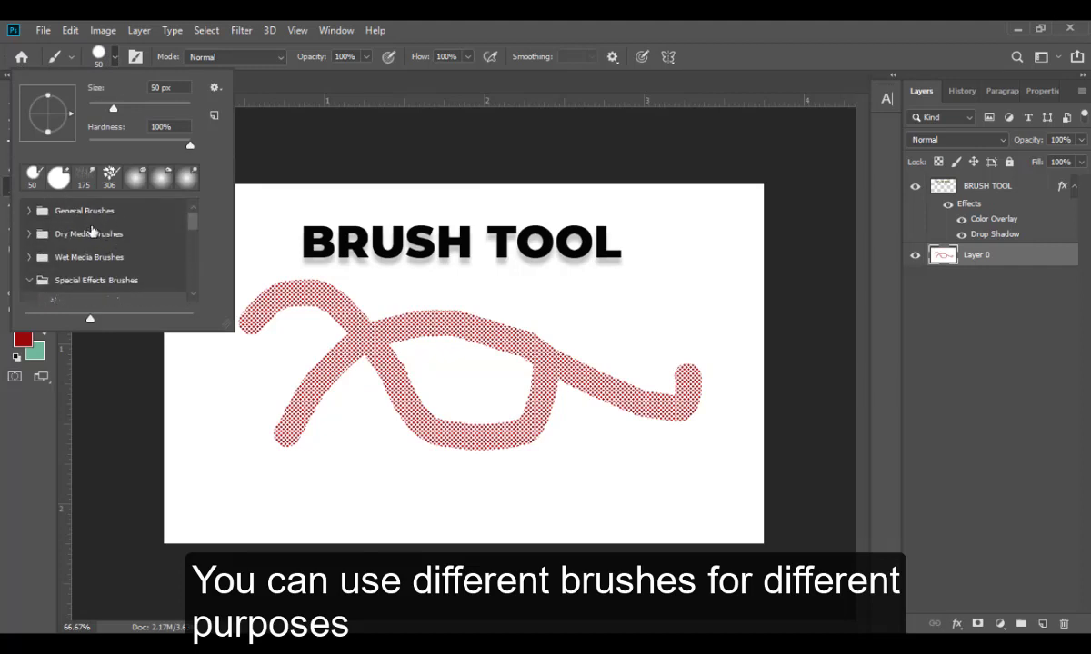
pyautogui.click(29, 211)
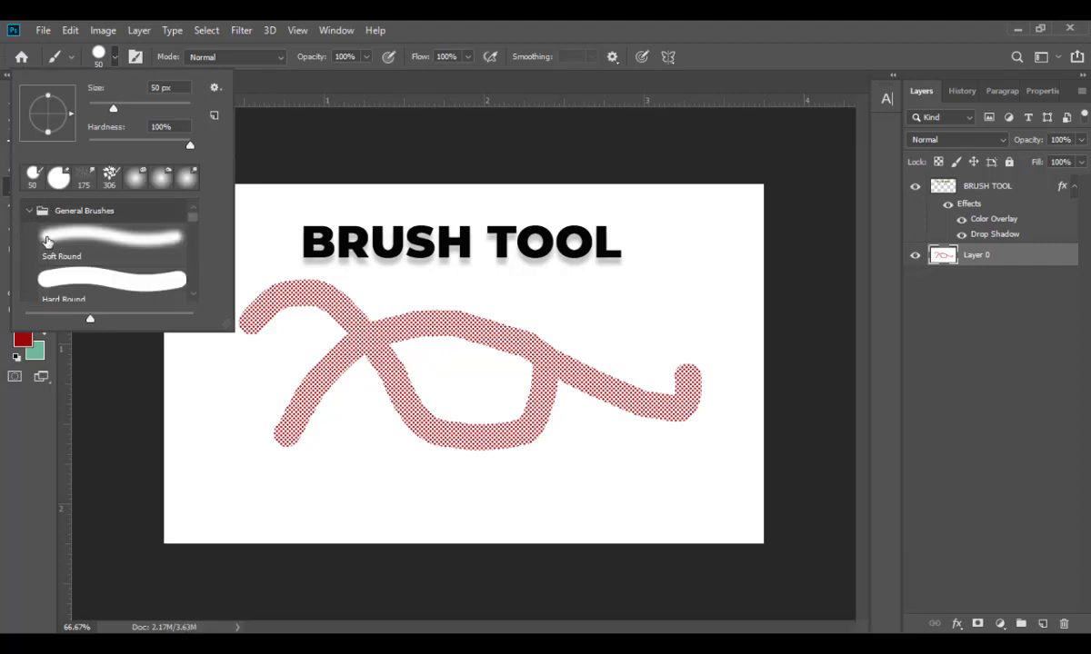
pyautogui.click(116, 241)
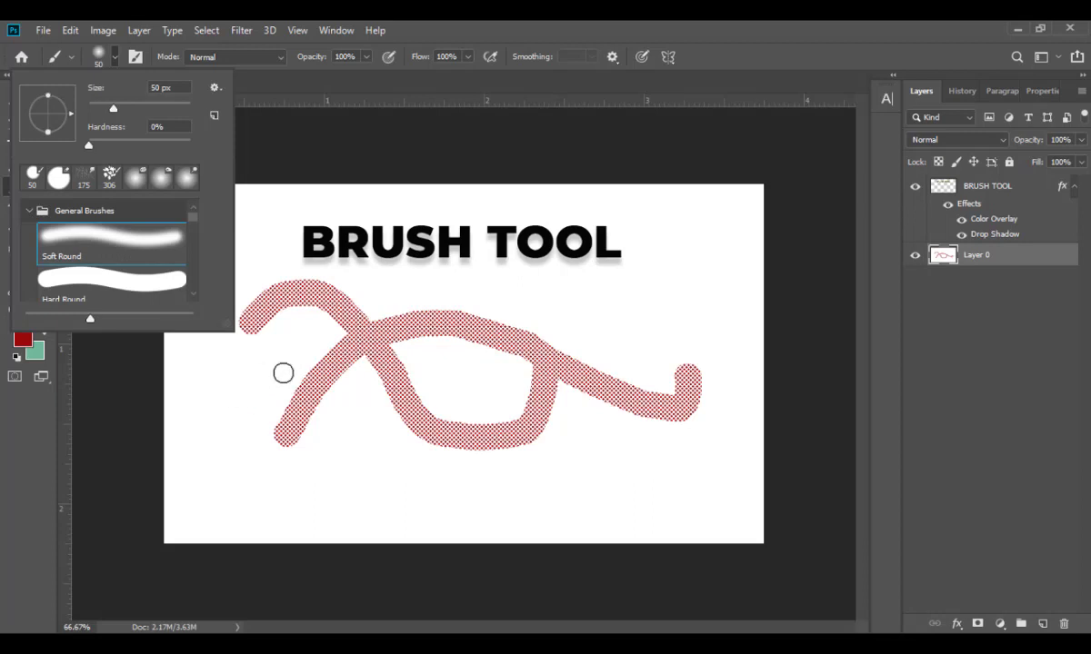
pyautogui.press('Escape')
# Undo both freehand strokes on Layer 0.
pyautogui.hotkey('ctrl', 'z')
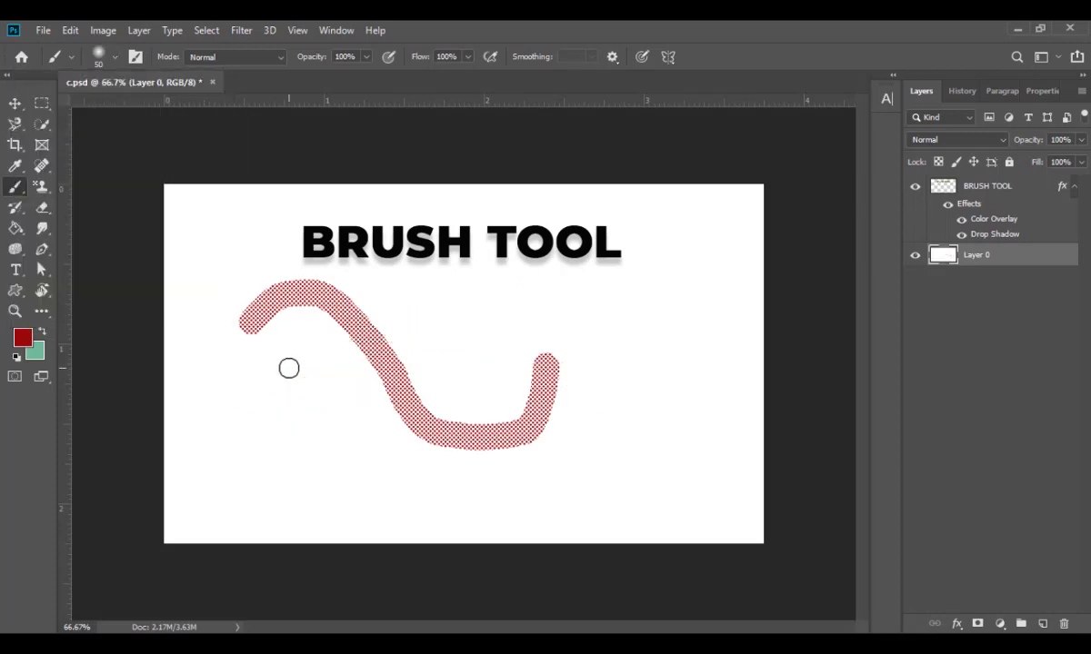
pyautogui.hotkey('ctrl', 'z')
# Reselect the Soft Round preset and paint two crossing soft red strokes on Layer 0 below the title.
pyautogui.click(107, 54)
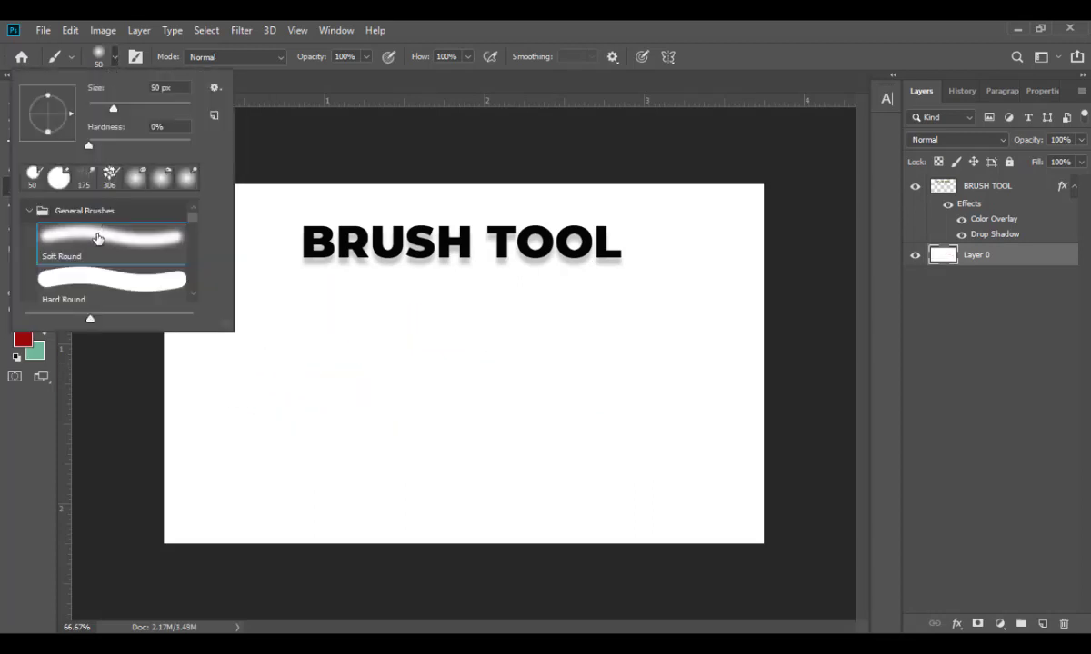
pyautogui.click(30, 211)
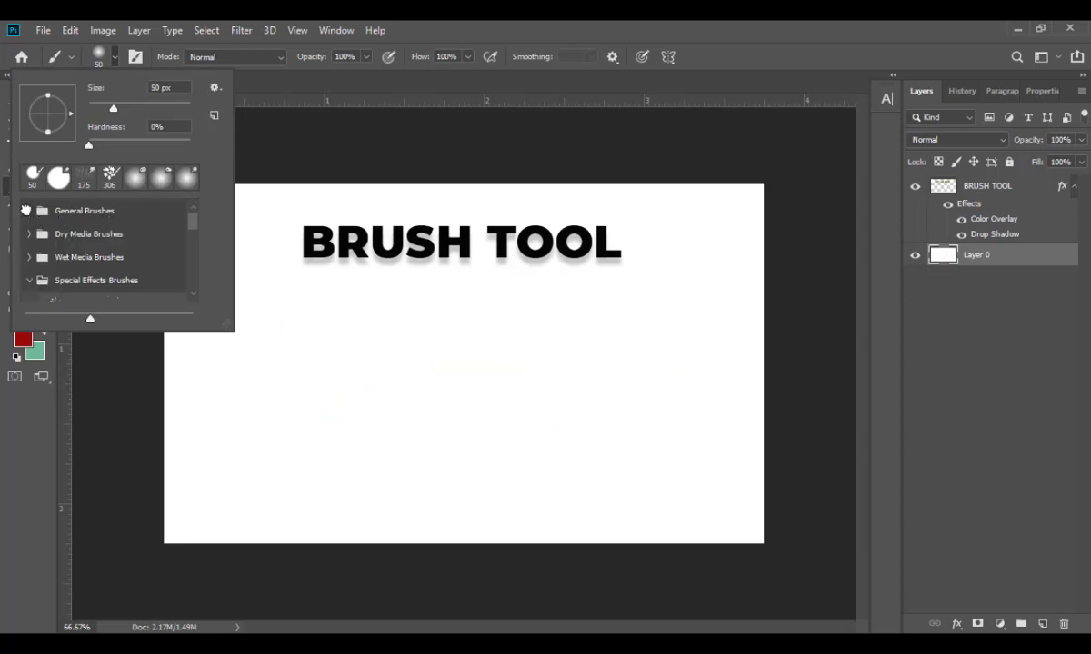
pyautogui.click(26, 211)
pyautogui.click(91, 241)
pyautogui.moveTo(355, 358)
pyautogui.mouseDown()
pyautogui.moveTo(431, 345)
pyautogui.moveTo(555, 441)
pyautogui.moveTo(676, 417)
pyautogui.moveTo(678, 362)
pyautogui.mouseUp()
pyautogui.moveTo(382, 447)
pyautogui.mouseDown()
pyautogui.moveTo(438, 382)
pyautogui.moveTo(570, 383)
pyautogui.moveTo(629, 320)
pyautogui.mouseUp()
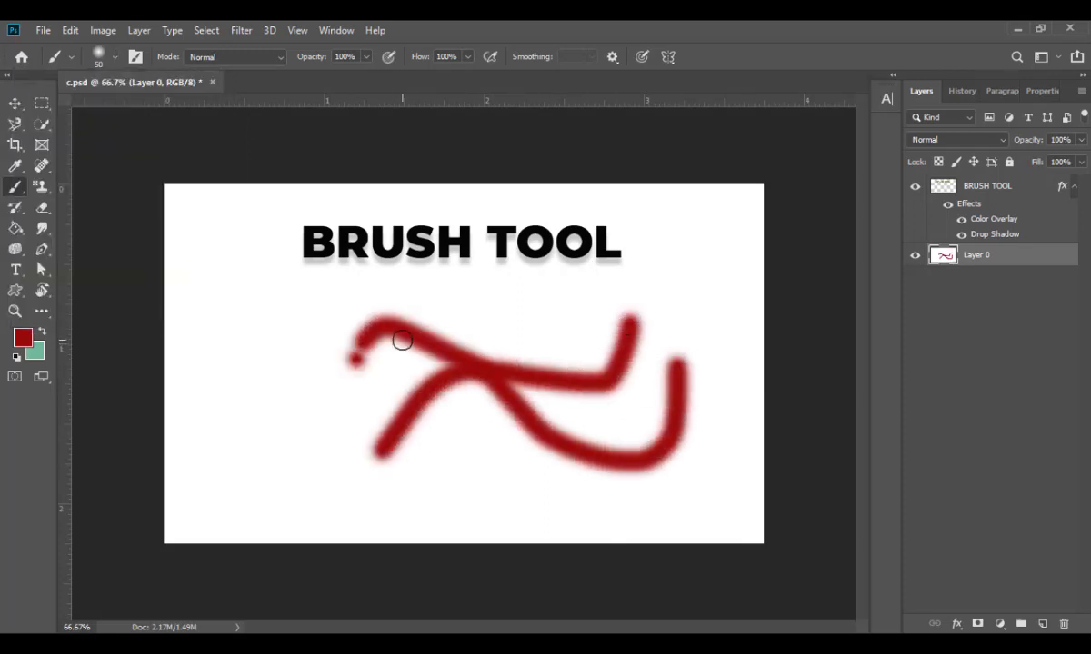
# Toggle the visibility of Layer 0 to check whether the strokes share a layer with the white background.
pyautogui.click(914, 258)
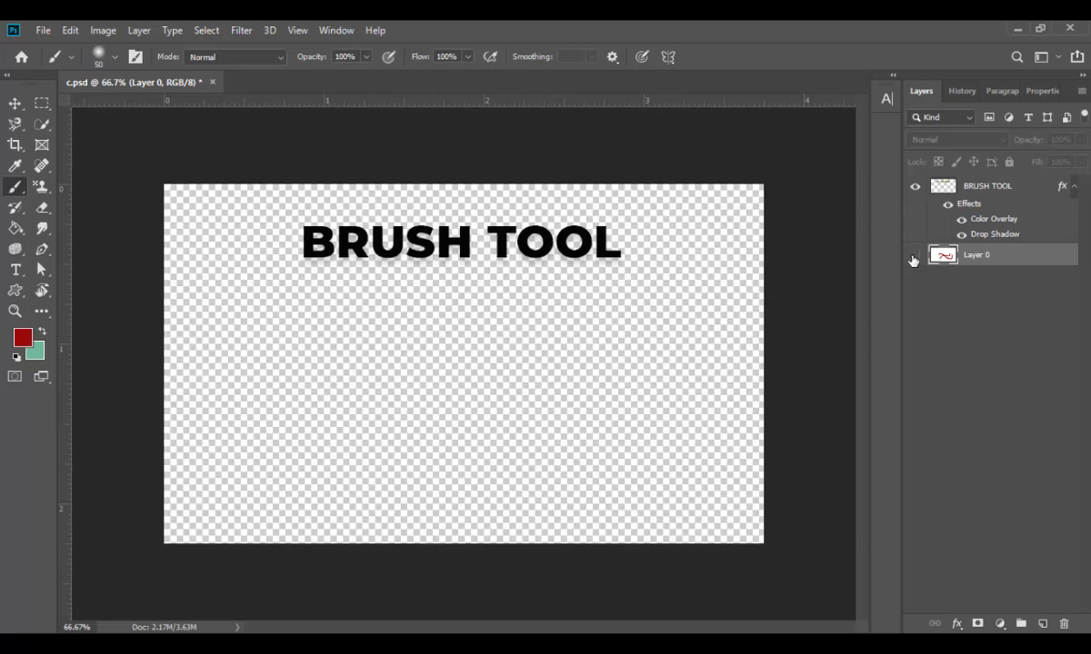
pyautogui.click(914, 258)
pyautogui.hotkey('ctrl', 'z')
pyautogui.click(914, 258)
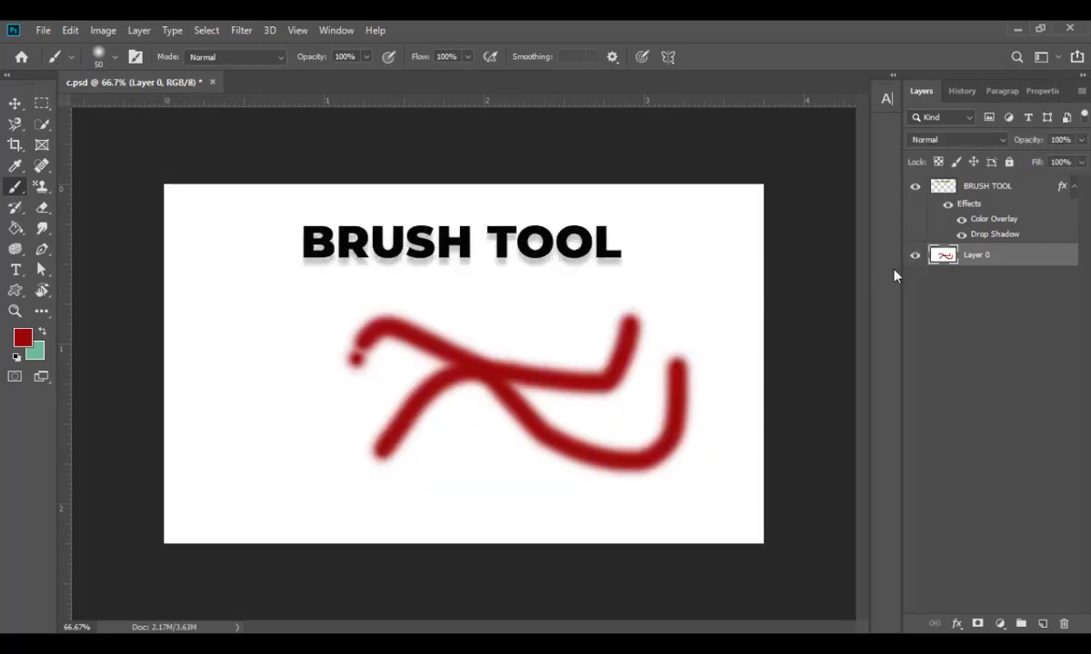
# Undo all the soft red strokes, including the stray dot, on Layer 0.
pyautogui.hotkey('ctrl', 'z')
pyautogui.hotkey('ctrl', 'z')
pyautogui.hotkey('ctrl', 'z')
pyautogui.hotkey('ctrl', 'z')
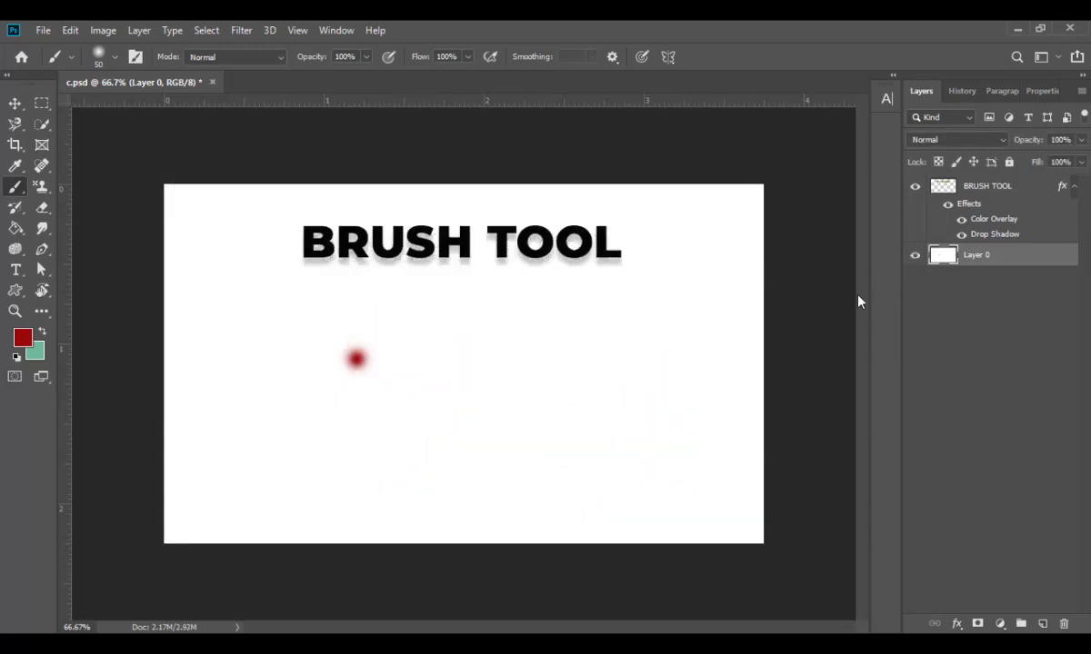
pyautogui.hotkey('ctrl', 'z')
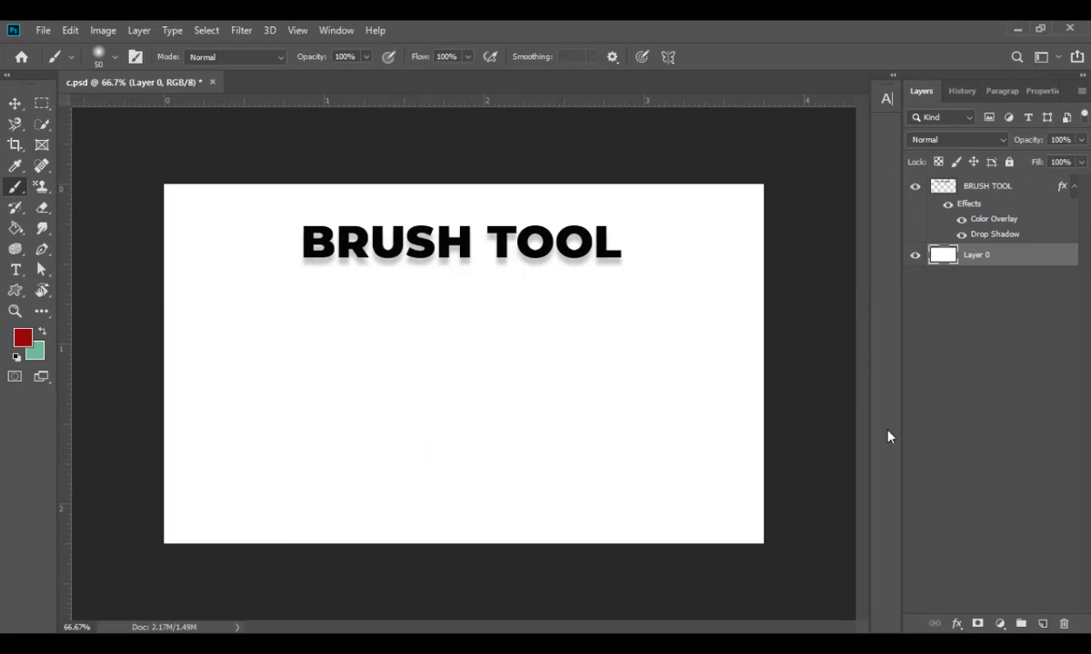
# Set the Soft Round brush size to 97 px.
pyautogui.click(116, 57)
pyautogui.click(132, 107)
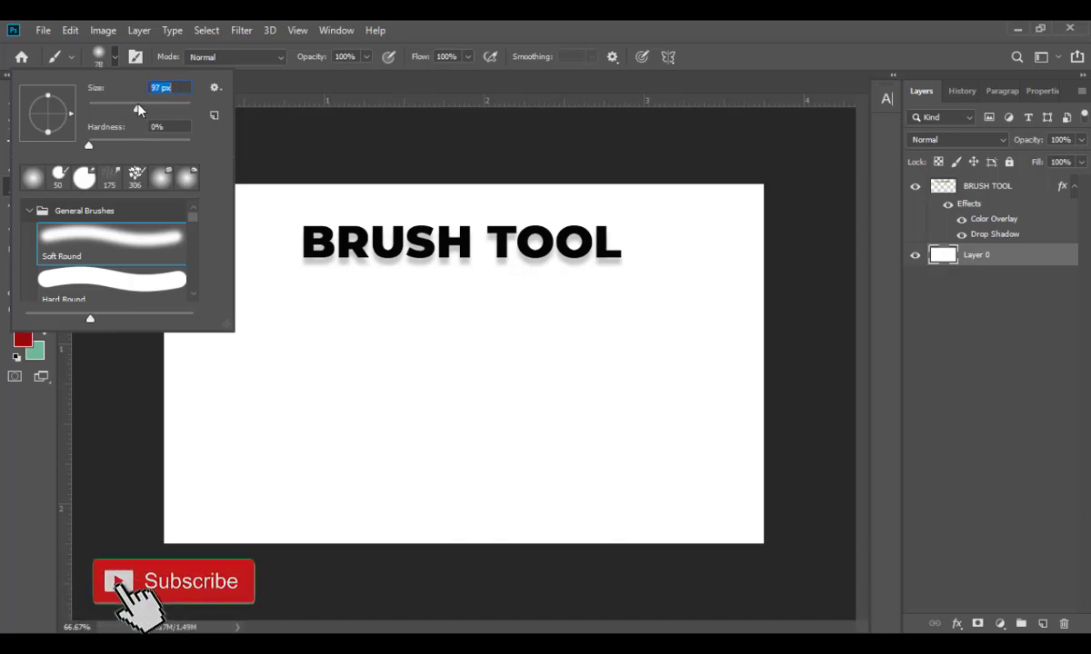
pyautogui.click(282, 352)
# Try the enlarged soft brush with one wavy stroke on Layer 0 and undo it.
pyautogui.moveTo(281, 352)
pyautogui.mouseDown()
pyautogui.moveTo(299, 330)
pyautogui.moveTo(326, 330)
pyautogui.moveTo(445, 411)
pyautogui.moveTo(547, 427)
pyautogui.moveTo(633, 390)
pyautogui.moveTo(651, 353)
pyautogui.mouseUp()
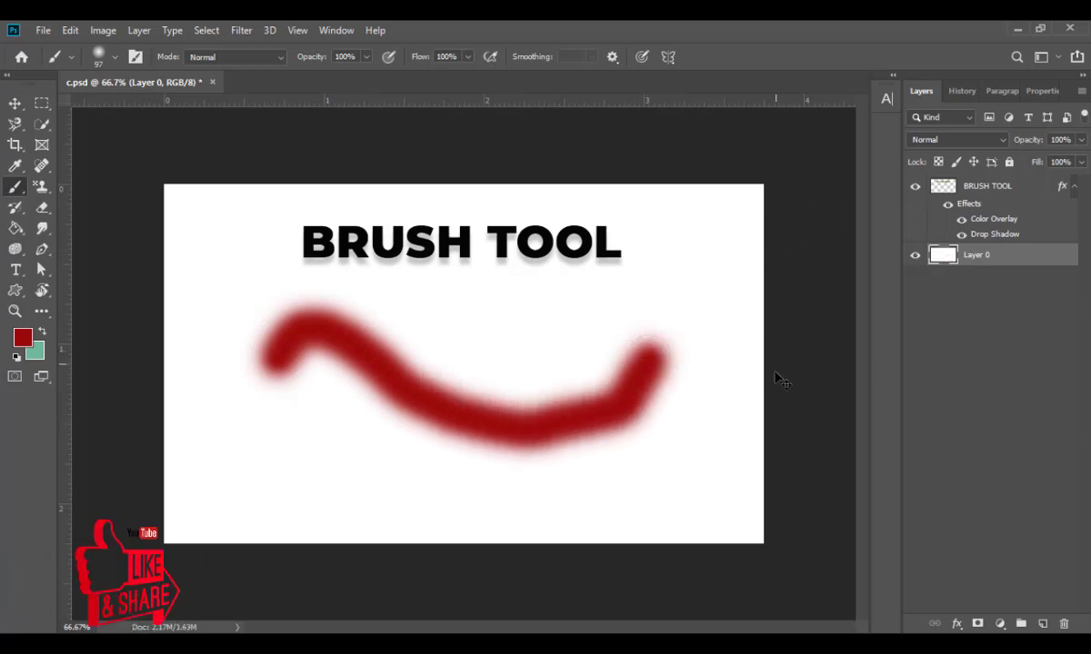
pyautogui.hotkey('ctrl', 'z')
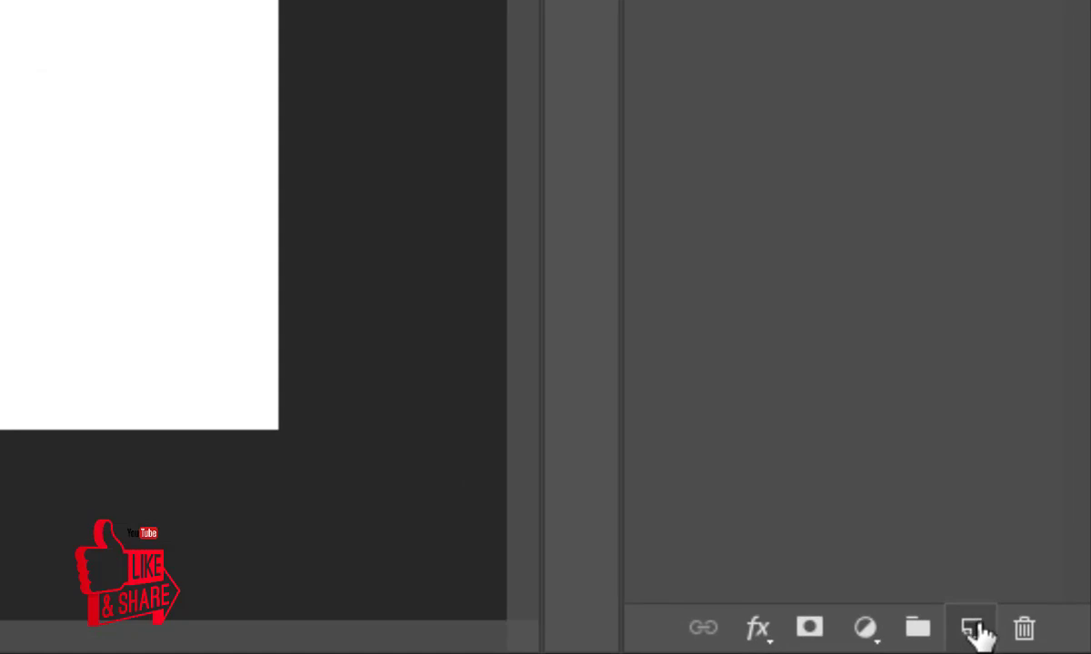
# Create a new layer above Layer 0 and paint a soft red wavy stroke across it.
pyautogui.click(1027, 625)
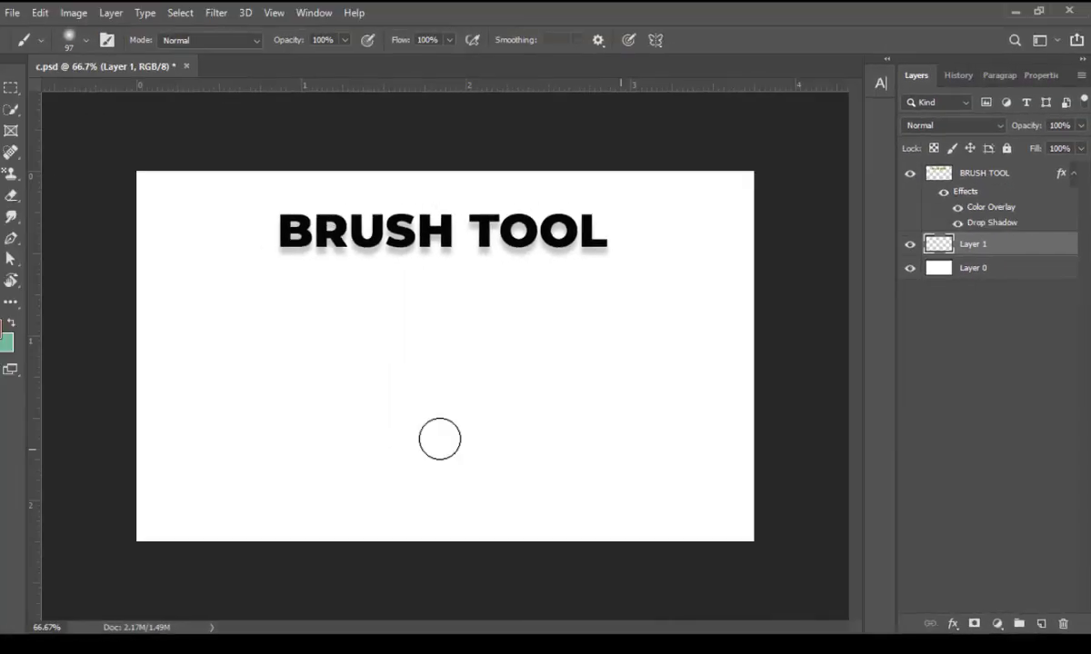
pyautogui.moveTo(268, 450)
pyautogui.mouseDown()
pyautogui.moveTo(324, 406)
pyautogui.moveTo(399, 367)
pyautogui.moveTo(508, 426)
pyautogui.moveTo(607, 435)
pyautogui.moveTo(620, 372)
pyautogui.mouseUp()
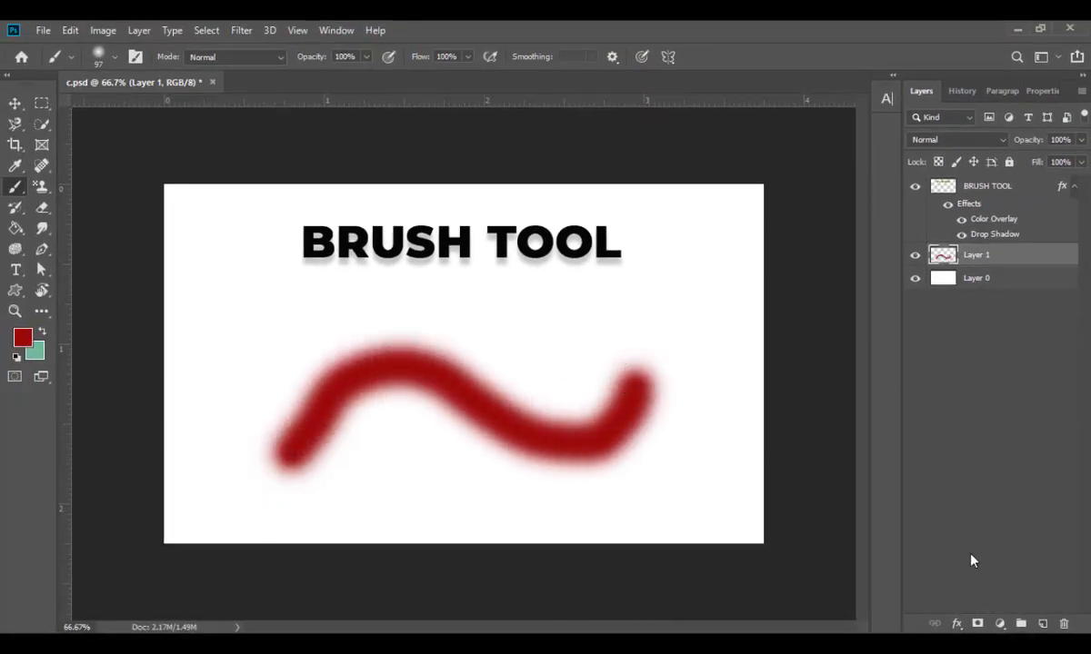
# Add another new layer above the painted one and paint a second soft stroke crossing the first.
pyautogui.click(1044, 625)
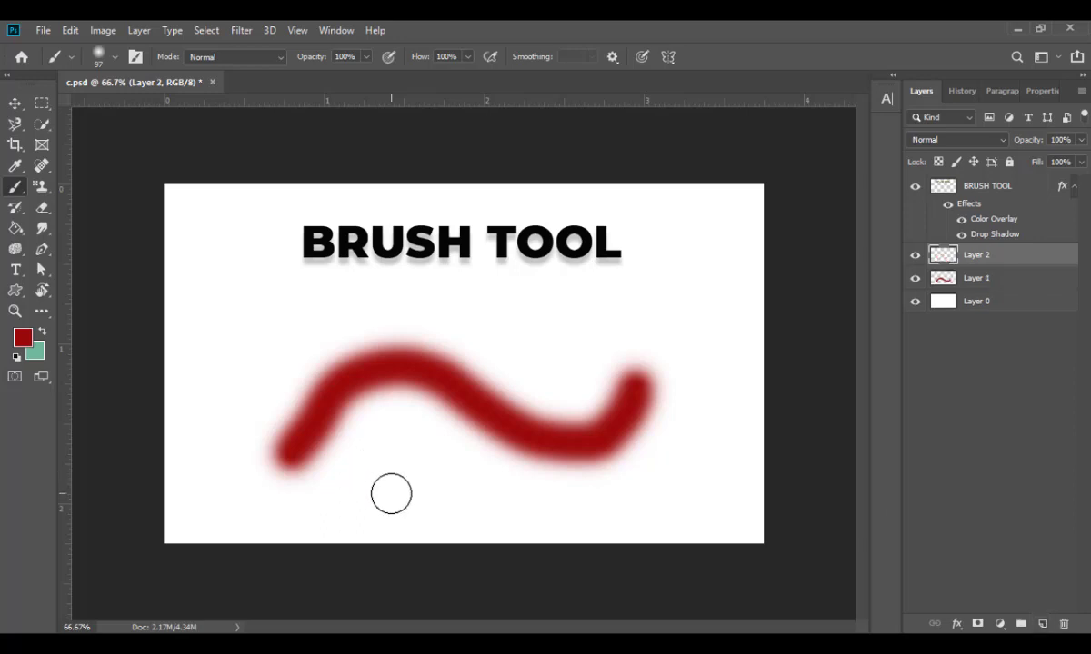
pyautogui.moveTo(390, 495)
pyautogui.mouseDown()
pyautogui.moveTo(443, 372)
pyautogui.moveTo(496, 337)
pyautogui.moveTo(628, 315)
pyautogui.moveTo(641, 291)
pyautogui.mouseUp()
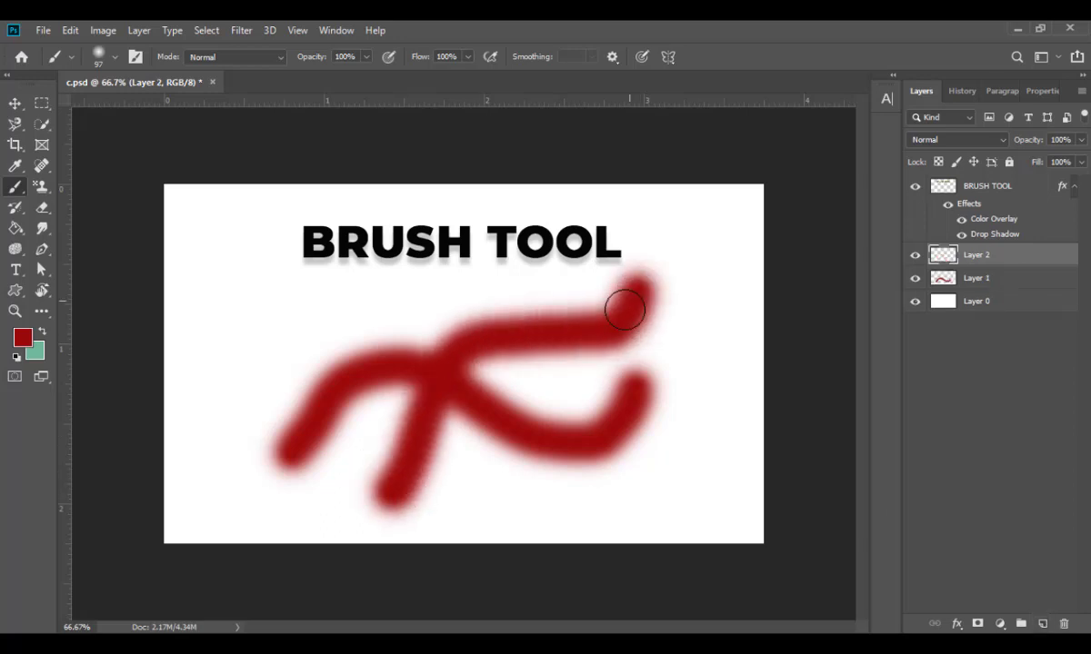
# Toggle the visibility of the two painted layers in turn to see which stroke each one holds.
pyautogui.click(915, 258)
pyautogui.click(915, 257)
pyautogui.click(916, 280)
pyautogui.click(915, 278)
# Undo the second stroke and its layer, as well as the wavy stroke on Layer 1.
pyautogui.hotkey('ctrl', 'z')
pyautogui.hotkey('ctrl', 'z')
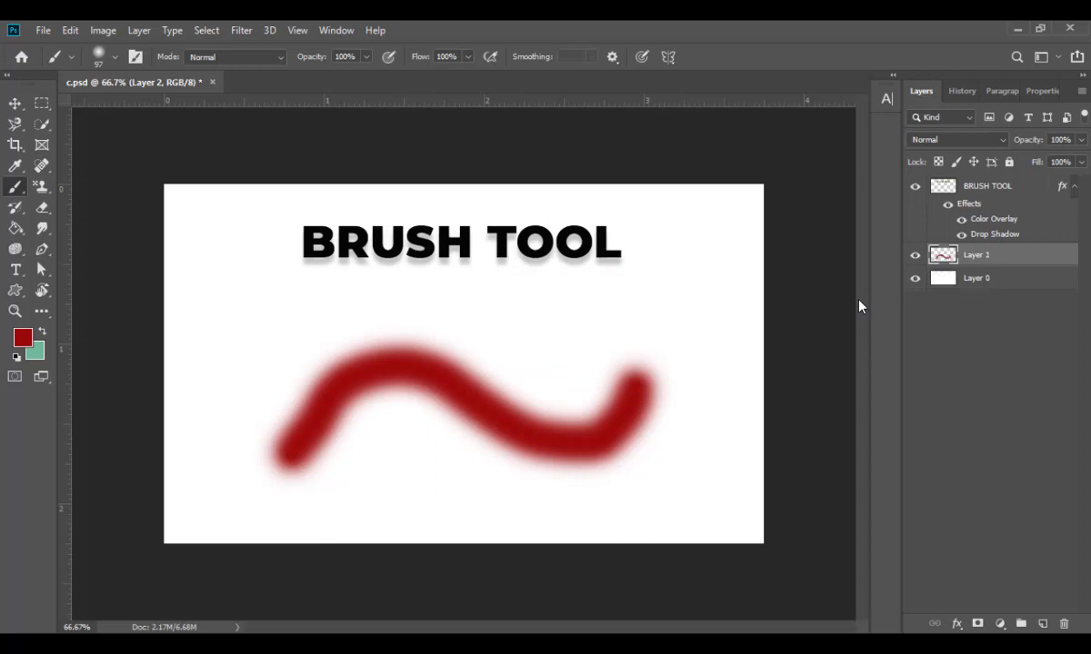
pyautogui.hotkey('ctrl', 'z')
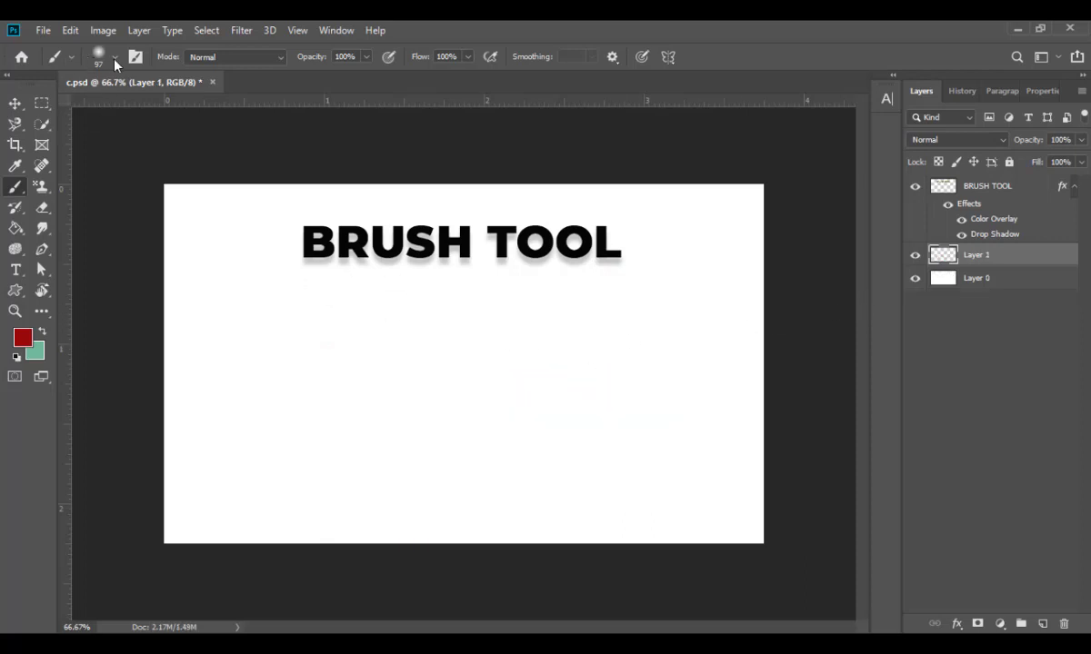
# Choose the Hard Round brush from General Brushes and paint a thick red wavy stroke on Layer 1.
pyautogui.click(114, 60)
pyautogui.scroll(-1, 111, 254)
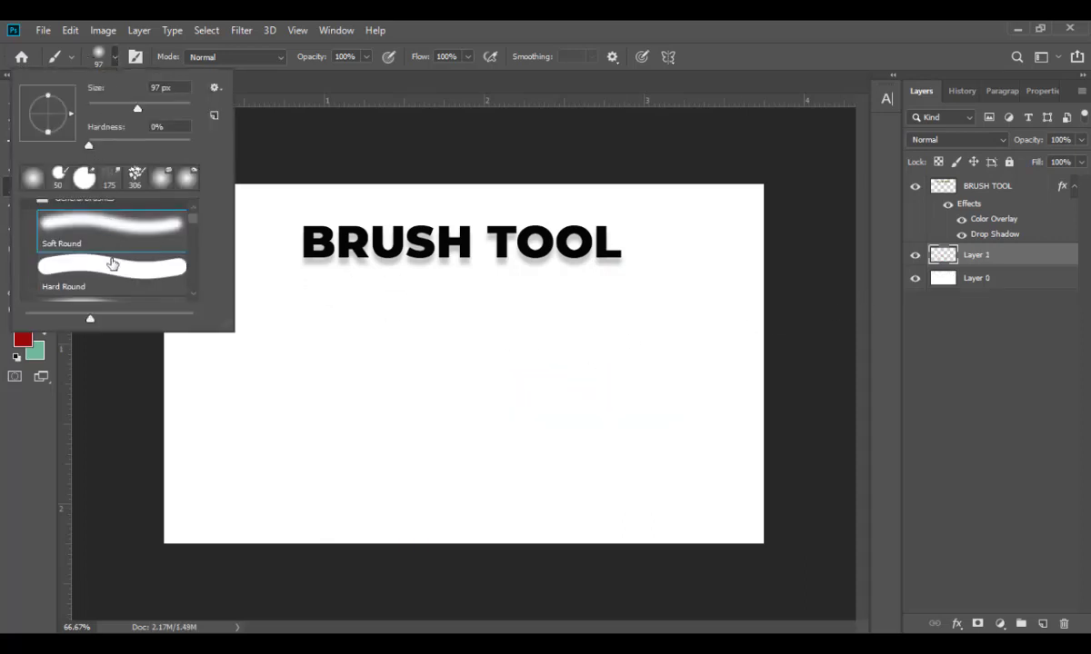
pyautogui.scroll(-1, 115, 267)
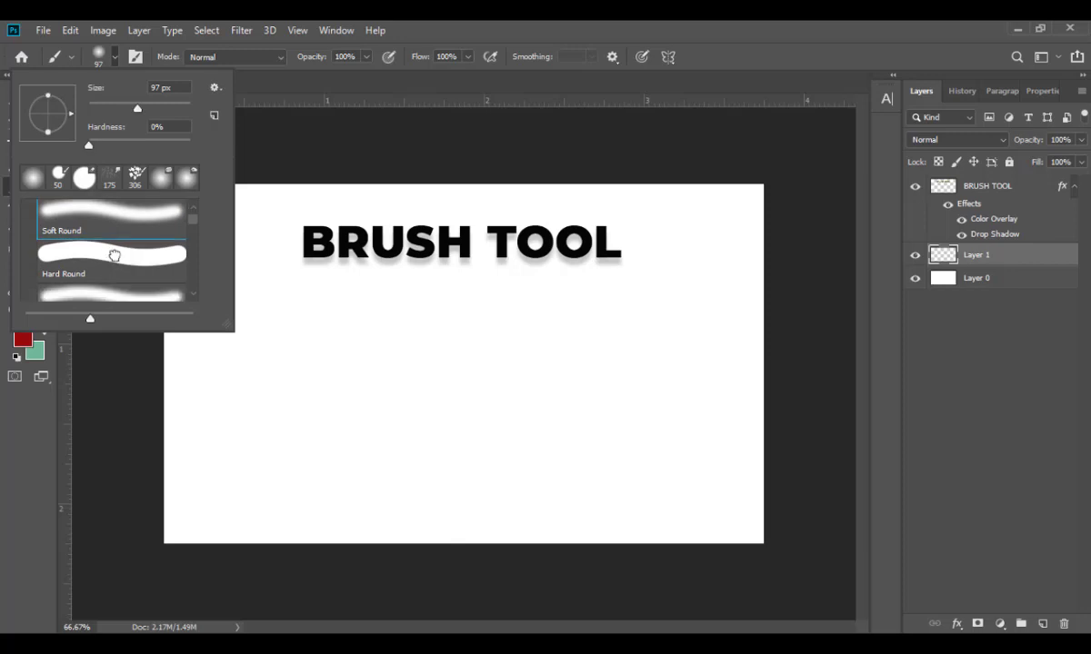
pyautogui.click(114, 256)
pyautogui.moveTo(272, 338)
pyautogui.mouseDown()
pyautogui.moveTo(337, 324)
pyautogui.moveTo(427, 406)
pyautogui.moveTo(530, 424)
pyautogui.moveTo(584, 372)
pyautogui.mouseUp()
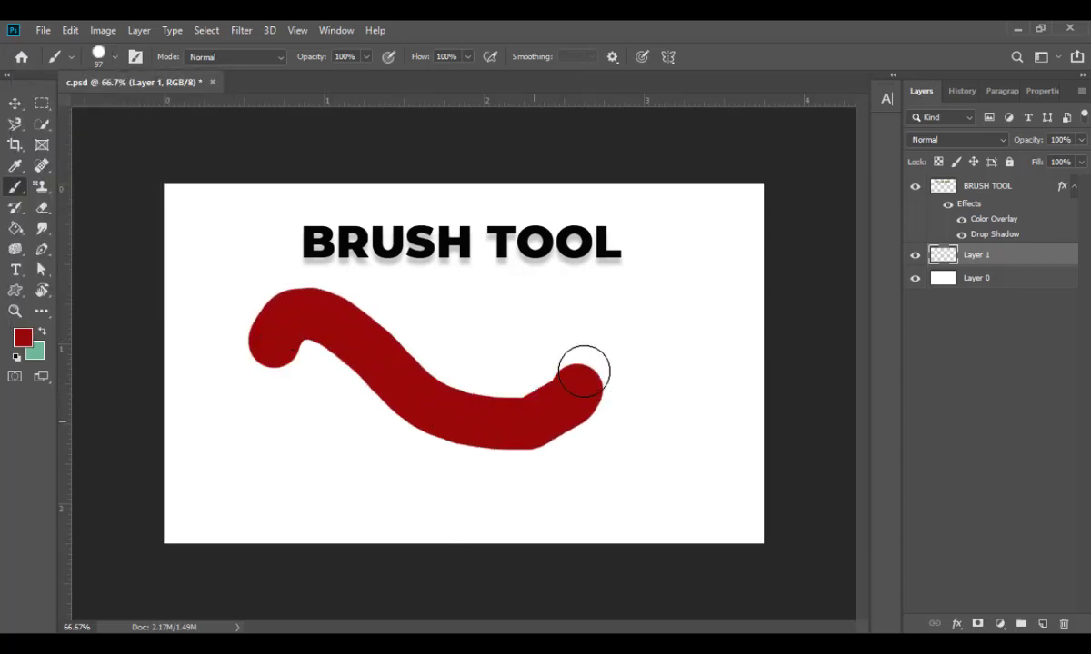
# Paint a second thick red stroke beside the first on Layer 1, and undo both red strokes.
pyautogui.moveTo(474, 324)
pyautogui.mouseDown()
pyautogui.moveTo(595, 336)
pyautogui.moveTo(680, 386)
pyautogui.mouseUp()
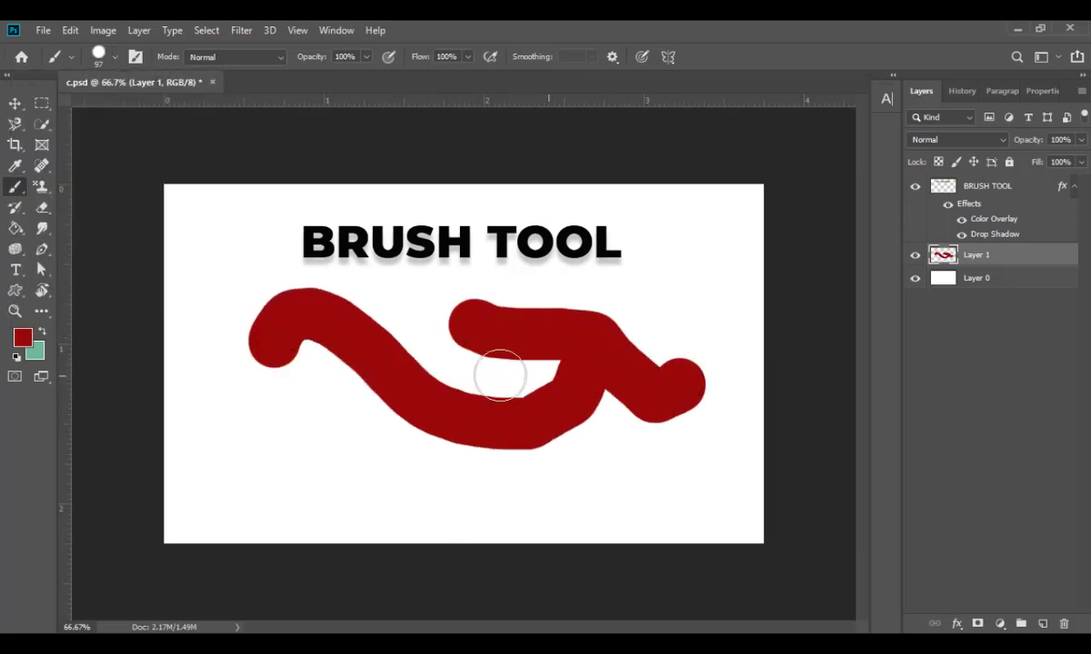
pyautogui.hotkey('ctrl', 'z')
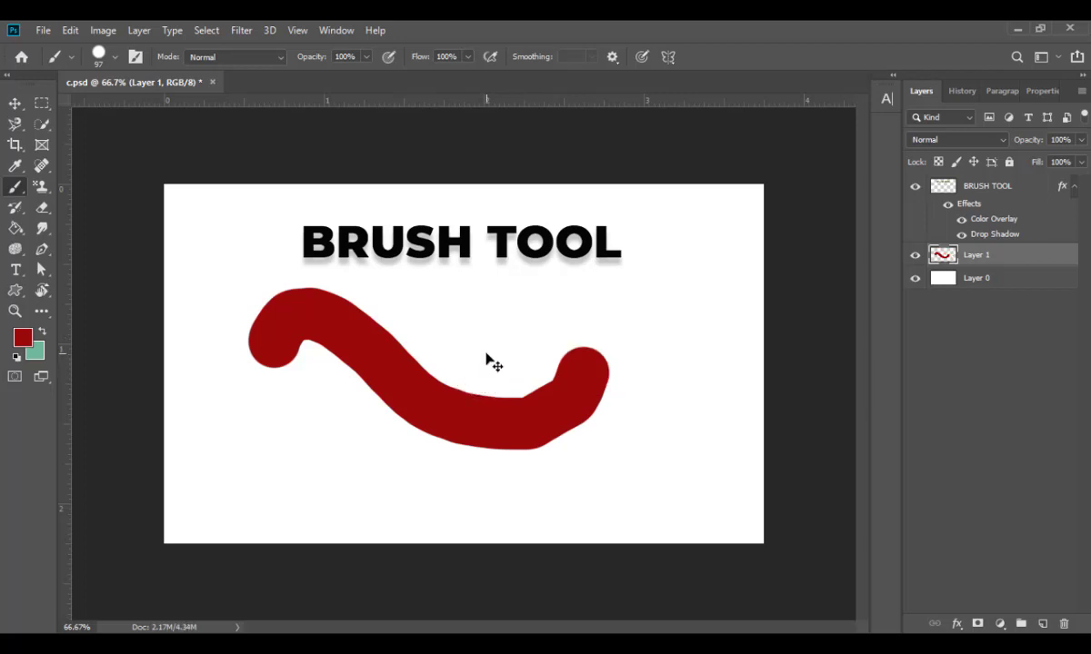
pyautogui.hotkey('ctrl', 'z')
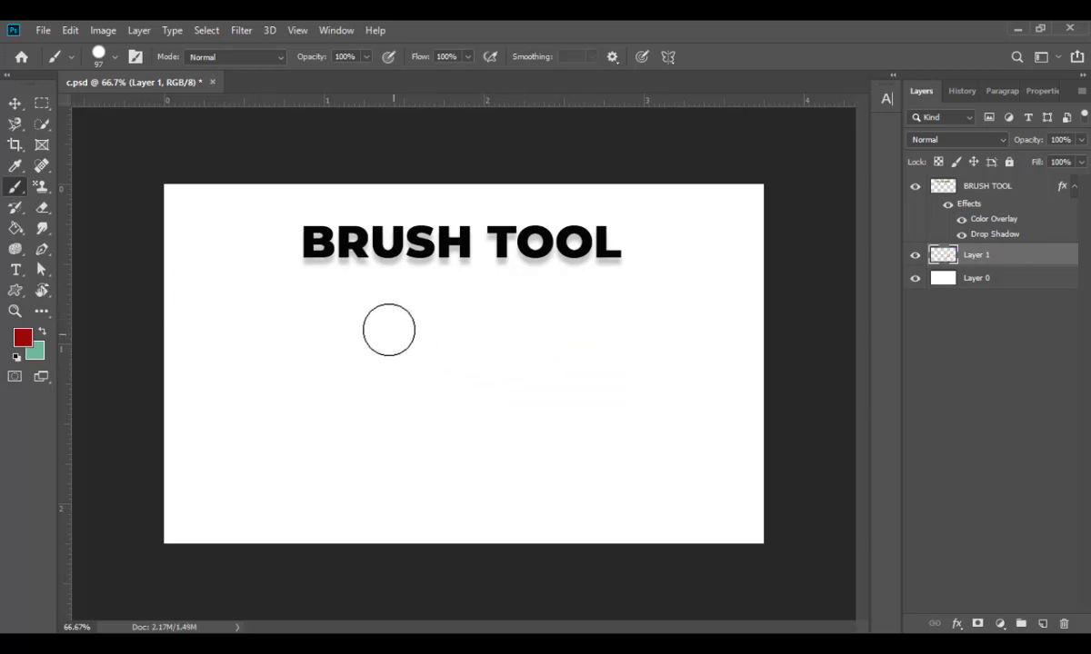
# Collapse the General Brushes group in the brush presets and expand the Dry Media Brushes group.
pyautogui.click(113, 56)
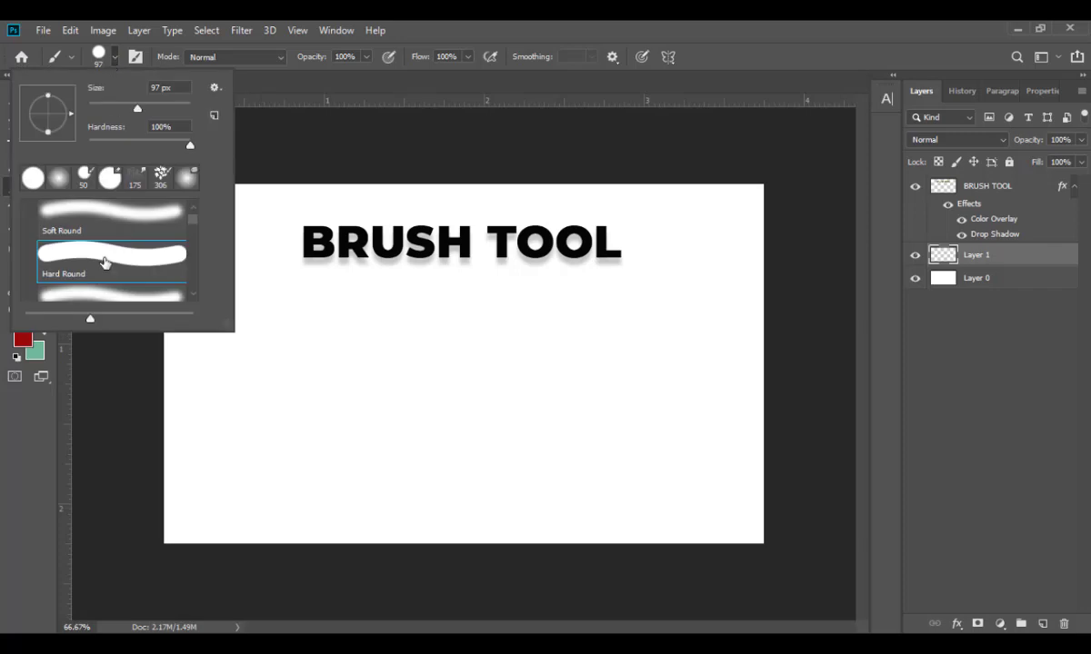
pyautogui.scroll(-3, 121, 277)
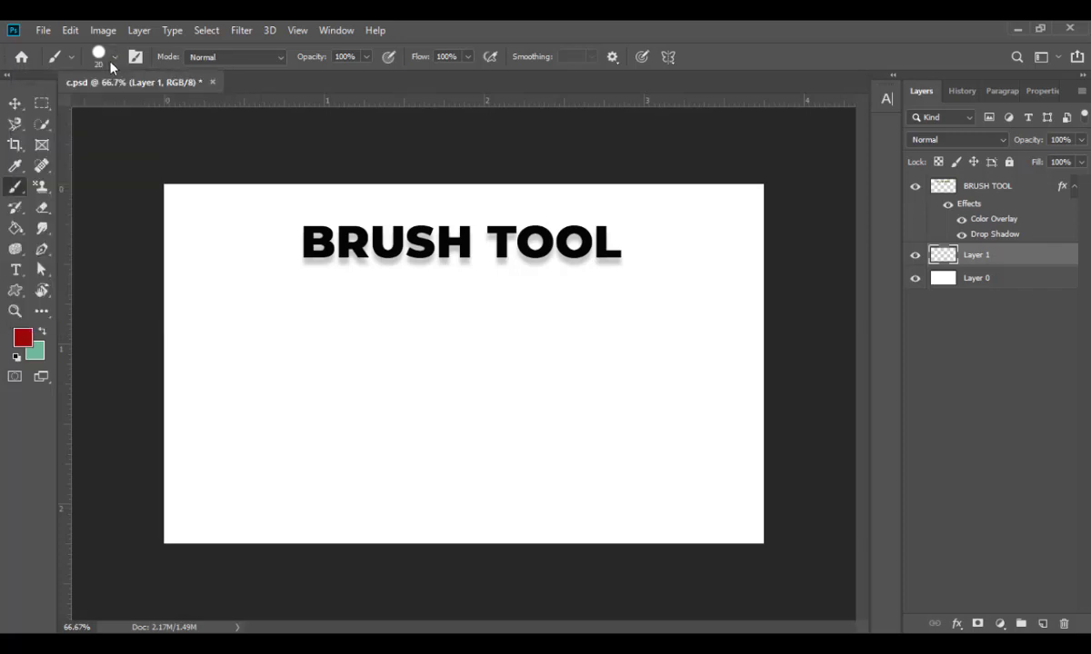
pyautogui.click(113, 58)
pyautogui.scroll(4, 82, 239)
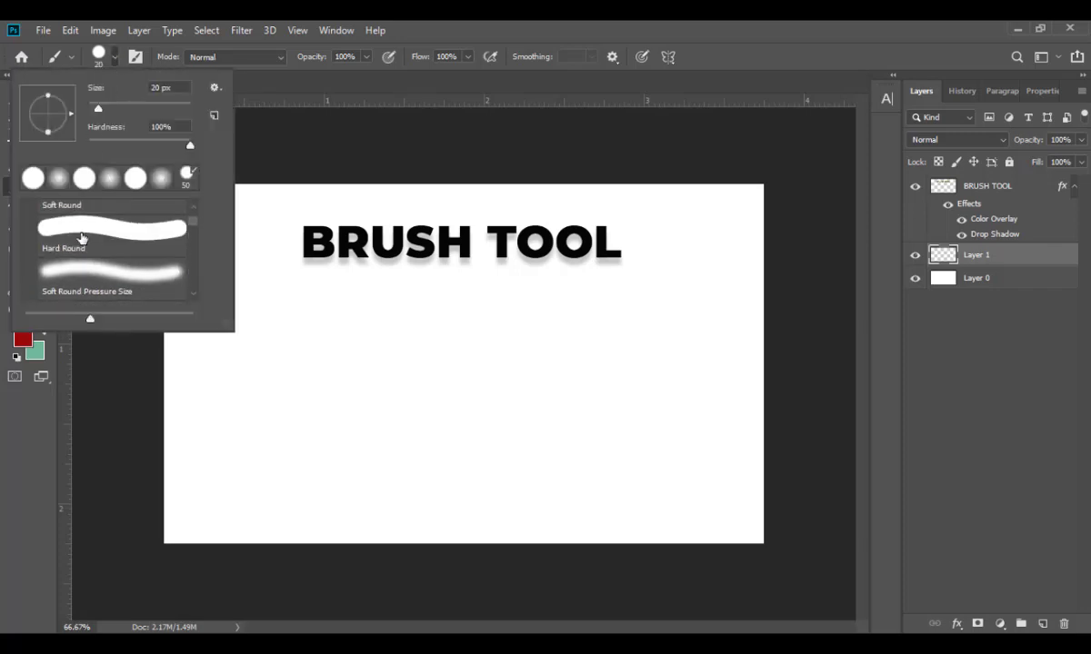
pyautogui.scroll(2, 82, 238)
pyautogui.click(31, 212)
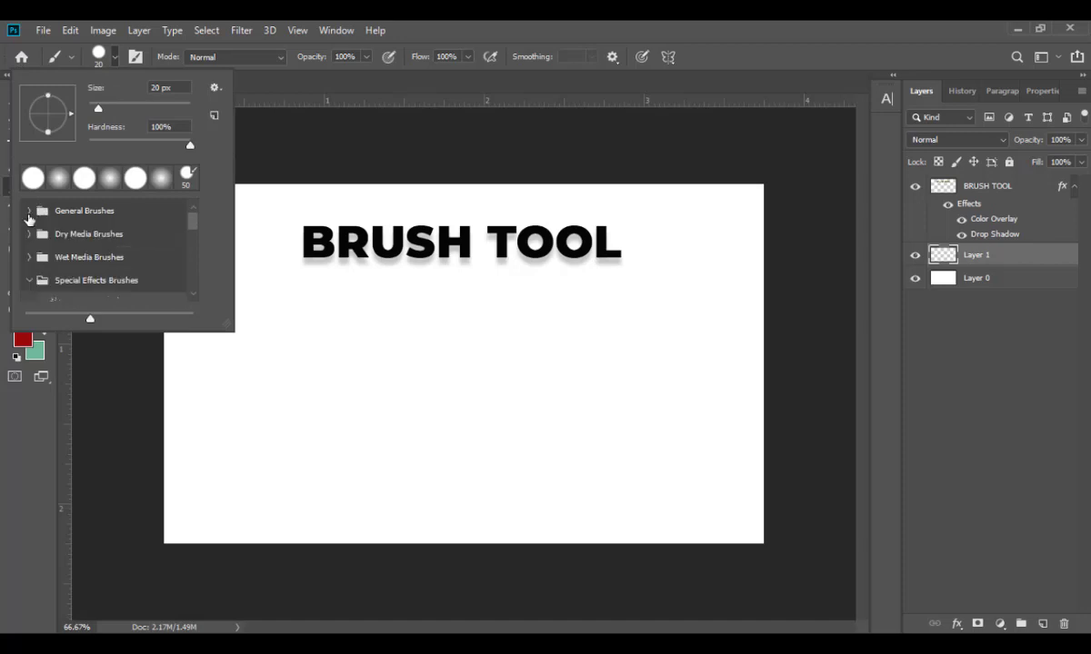
pyautogui.click(30, 235)
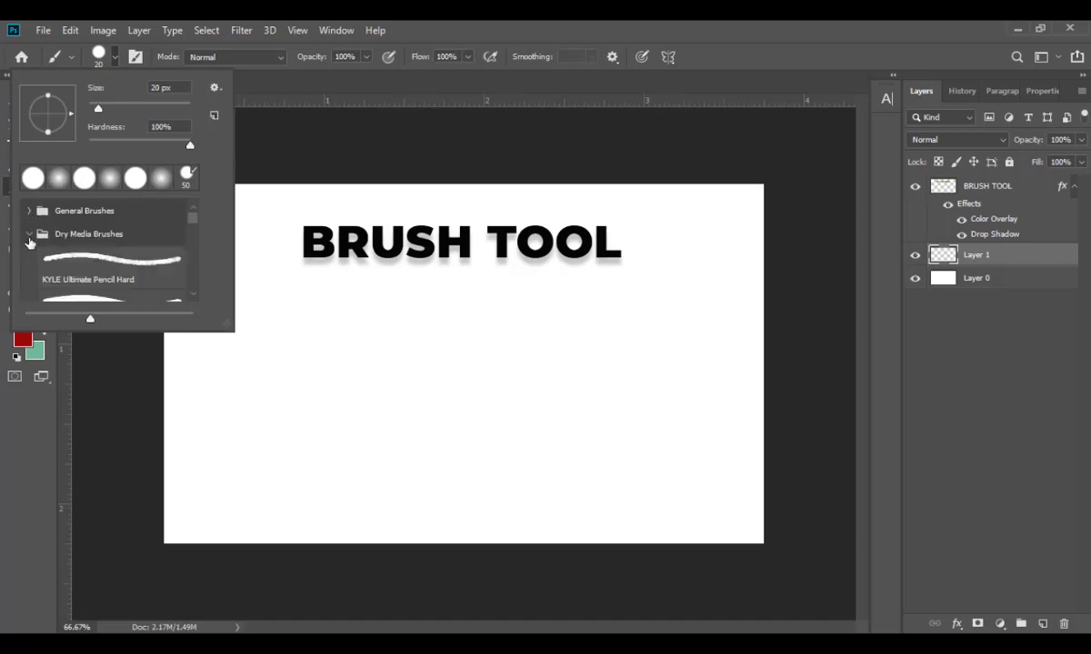
# Choose the KYLE Ultimate Pencil Hard brush and paint a thin wavy red stroke on Layer 1.
pyautogui.scroll(-1, 145, 270)
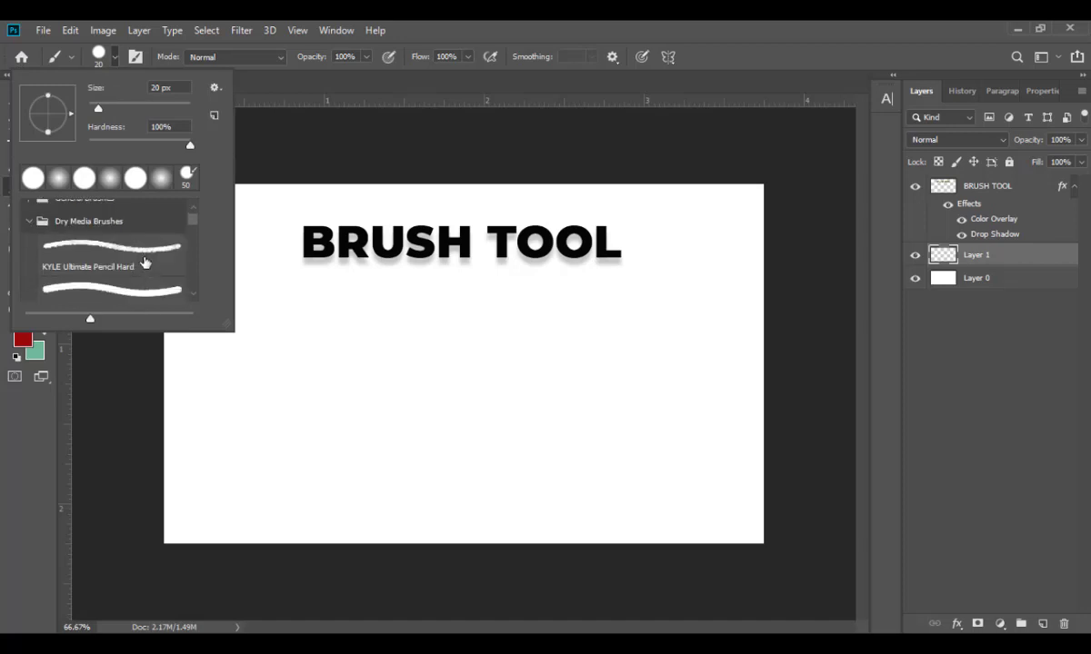
pyautogui.click(146, 262)
pyautogui.click(314, 338)
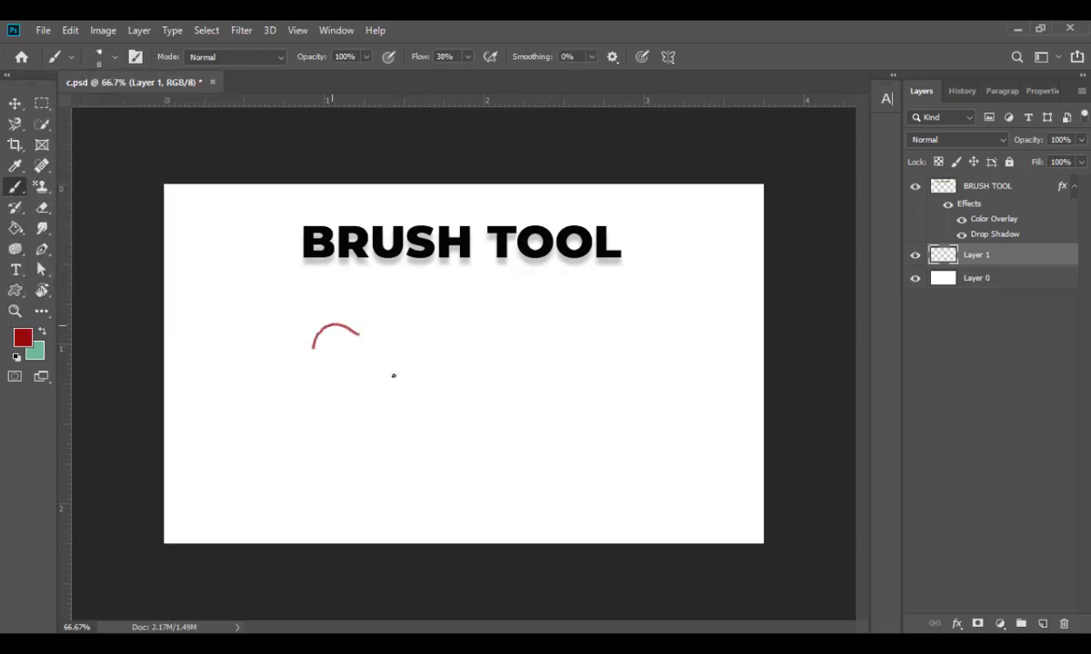
pyautogui.moveTo(394, 375)
pyautogui.mouseDown()
pyautogui.moveTo(439, 432)
pyautogui.moveTo(500, 436)
pyautogui.mouseUp()
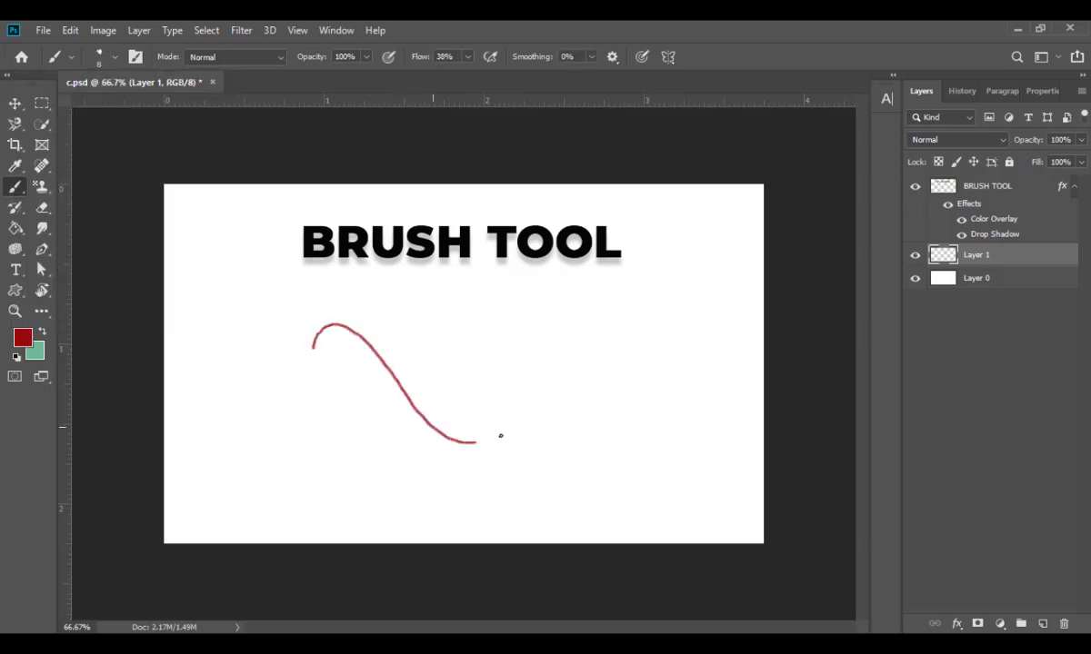
# Increase the pencil brush size to 51 px and paint two rough red strokes around the thin one.
pyautogui.click(115, 59)
pyautogui.click(114, 107)
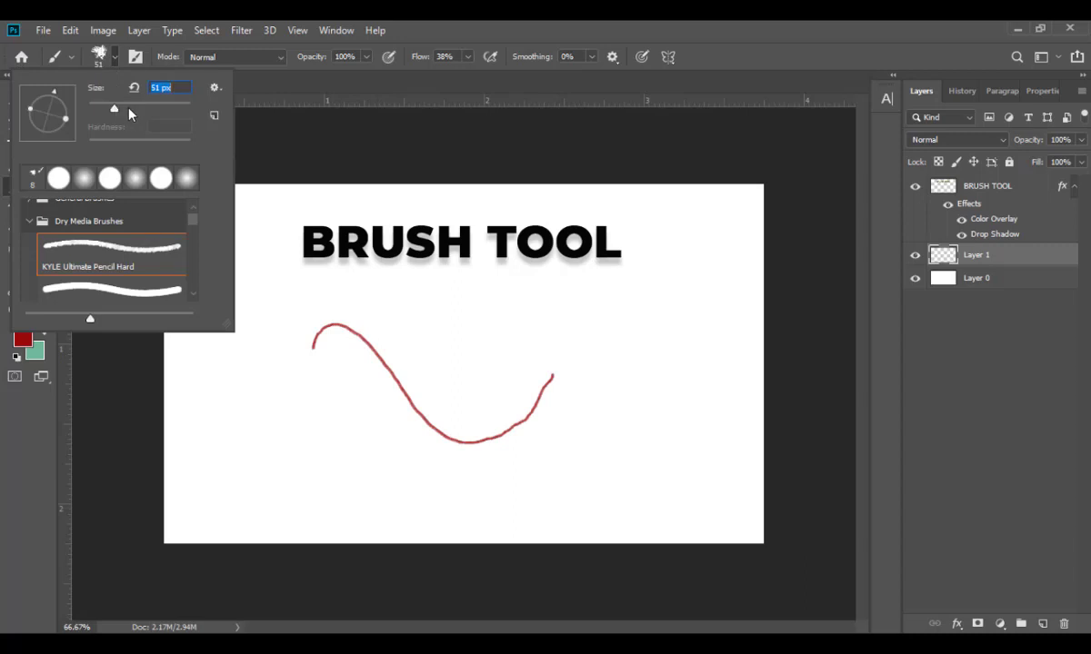
pyautogui.moveTo(376, 319)
pyautogui.mouseDown()
pyautogui.moveTo(391, 299)
pyautogui.moveTo(538, 341)
pyautogui.moveTo(582, 321)
pyautogui.mouseUp()
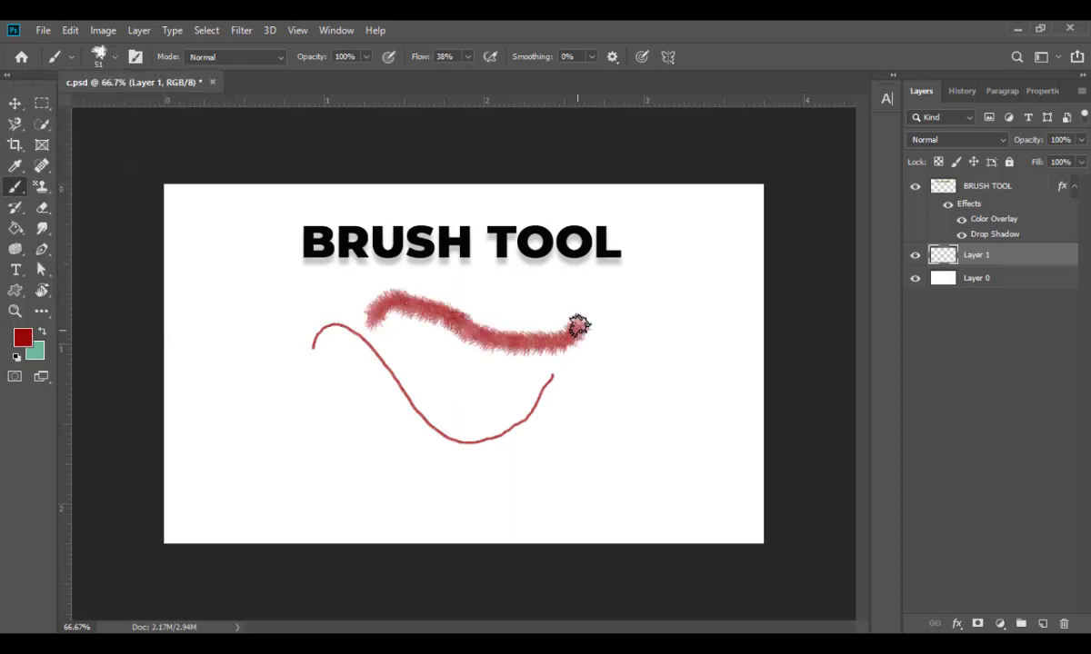
pyautogui.moveTo(251, 421)
pyautogui.mouseDown()
pyautogui.moveTo(328, 381)
pyautogui.moveTo(410, 433)
pyautogui.moveTo(524, 451)
pyautogui.moveTo(591, 364)
pyautogui.mouseUp()
# Undo the red pencil strokes, and paint and undo one more 51 px stroke on Layer 1.
pyautogui.hotkey('ctrl', 'z')
pyautogui.hotkey('ctrl', 'z')
pyautogui.hotkey('ctrl', 'z')
pyautogui.moveTo(257, 366)
pyautogui.mouseDown()
pyautogui.moveTo(384, 389)
pyautogui.moveTo(445, 441)
pyautogui.moveTo(516, 407)
pyautogui.mouseUp()
pyautogui.hotkey('ctrl', 'z')
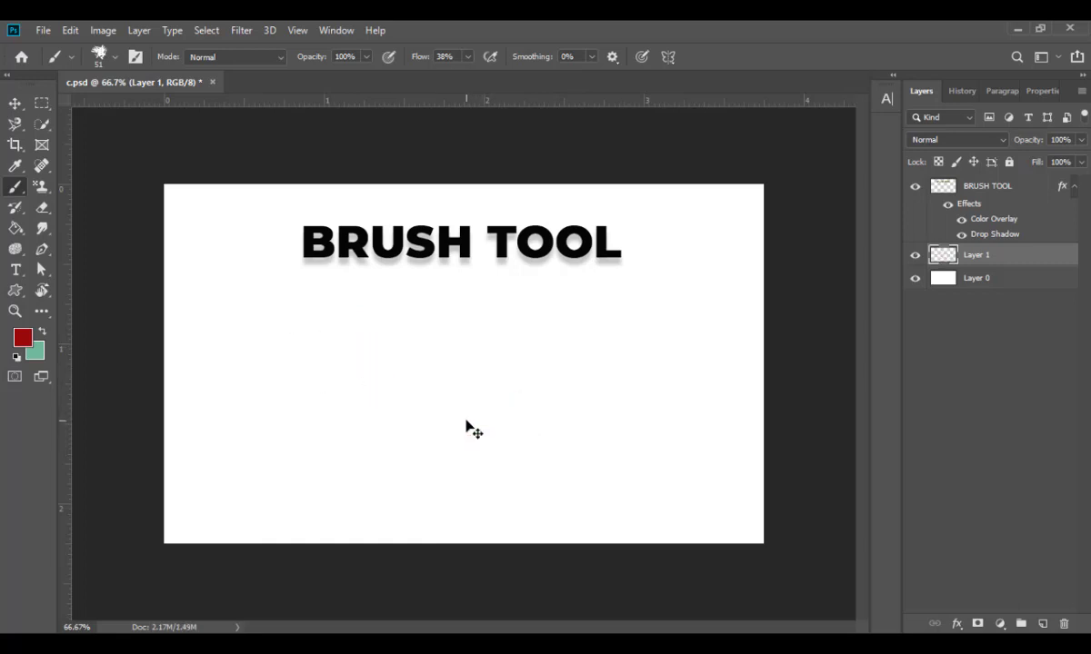
# Set the brush size to 136 px and change the foreground color to dark green 0c5111.
pyautogui.click(115, 56)
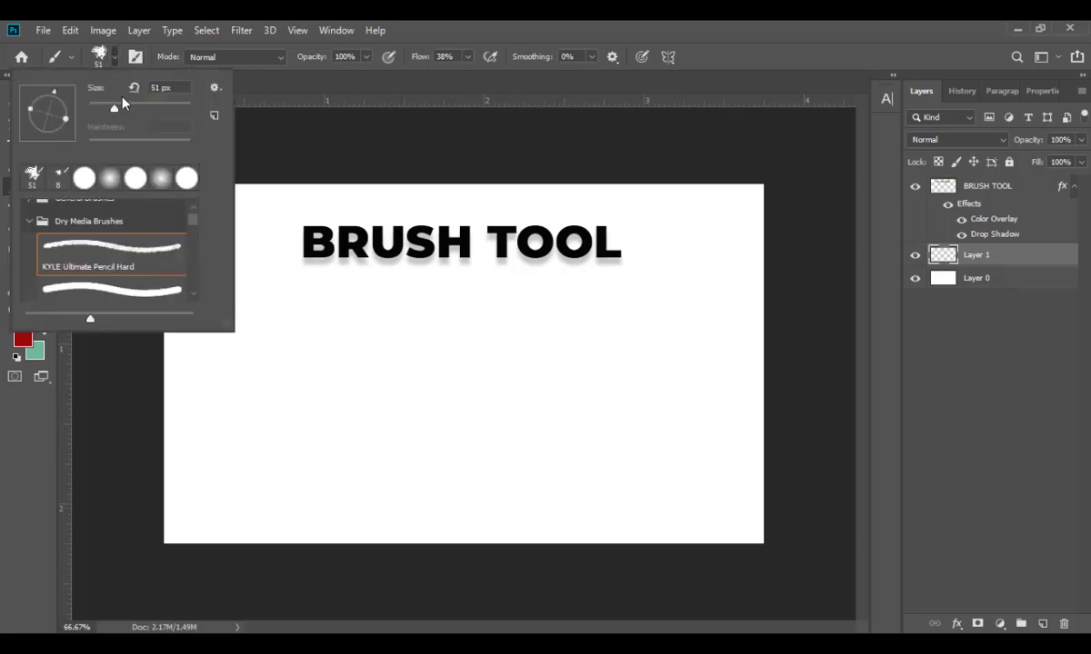
pyautogui.click(149, 107)
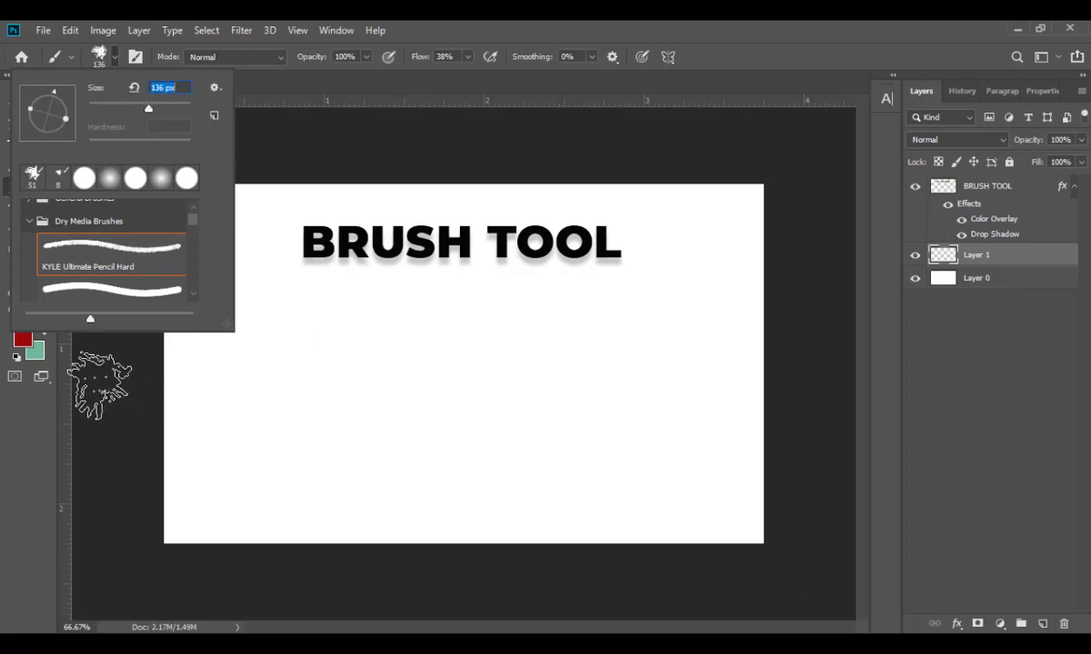
pyautogui.click(23, 337)
pyautogui.click(22, 337)
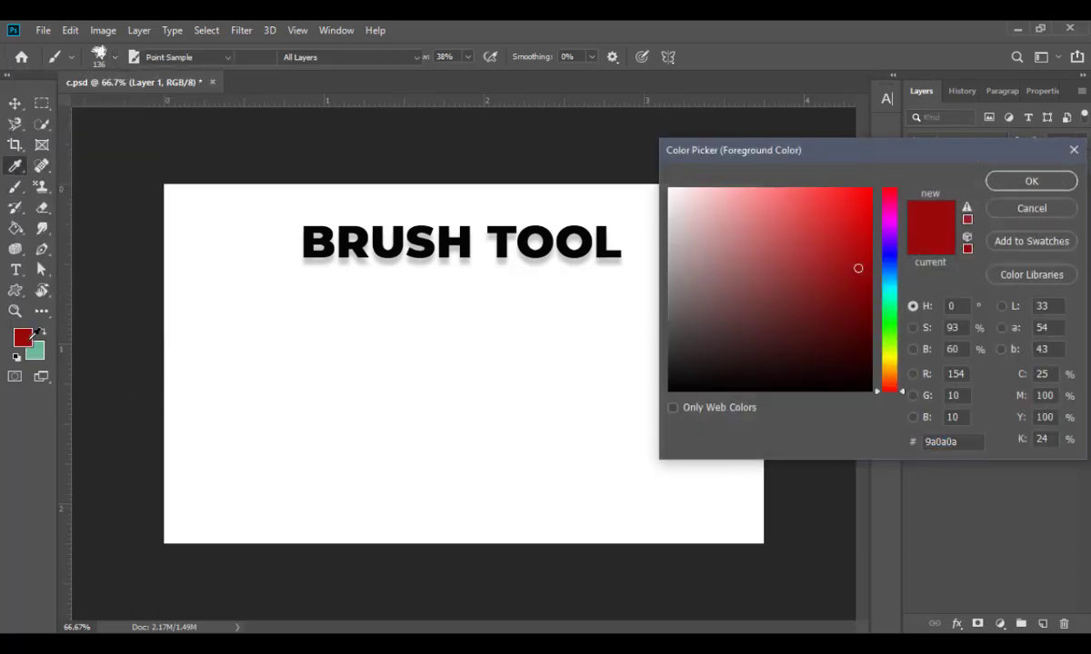
pyautogui.click(892, 322)
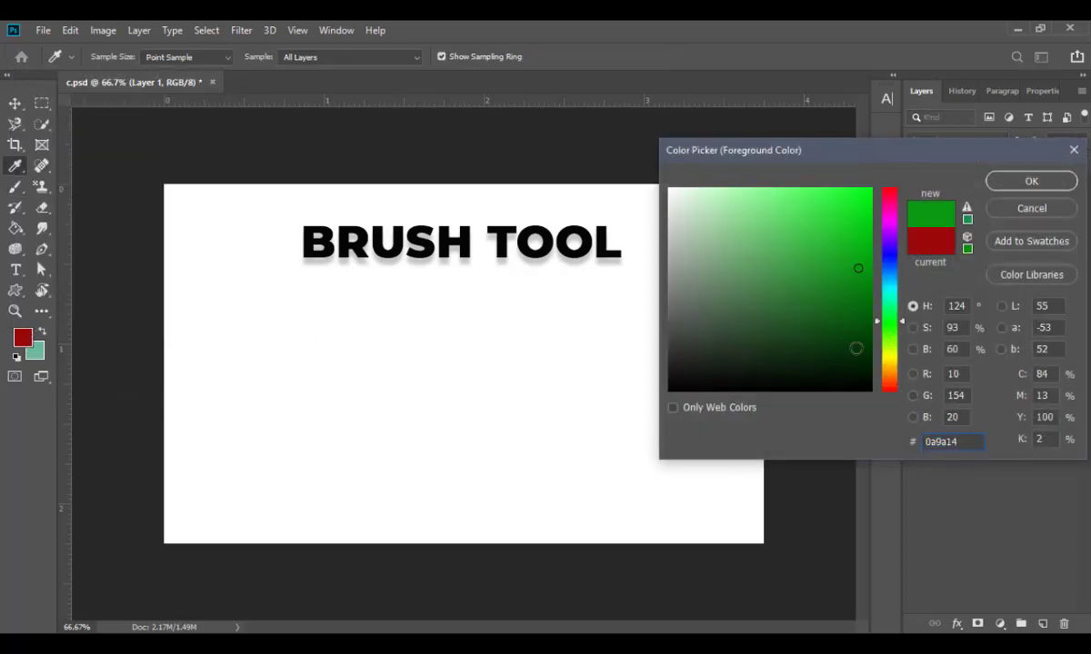
pyautogui.click(855, 348)
pyautogui.click(841, 327)
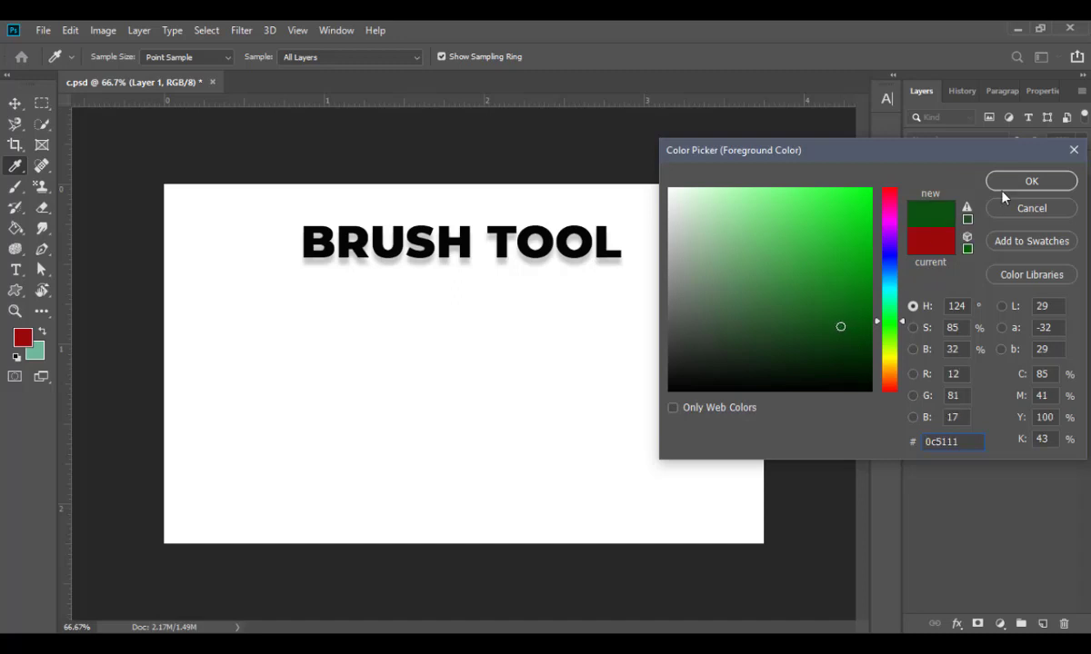
pyautogui.click(1000, 182)
# Return to the Brush tool, paint a short dark green test stroke on Layer 1 and undo it.
pyautogui.press('b')
pyautogui.moveTo(380, 418)
pyautogui.mouseDown()
pyautogui.moveTo(545, 399)
pyautogui.moveTo(487, 406)
pyautogui.moveTo(368, 391)
pyautogui.mouseUp()
pyautogui.hotkey('ctrl', 'z')
# Choose the Kyle's Drawing Box - Happy HB brush at 72 px and paint several dark green strokes on Layer 1.
pyautogui.click(116, 57)
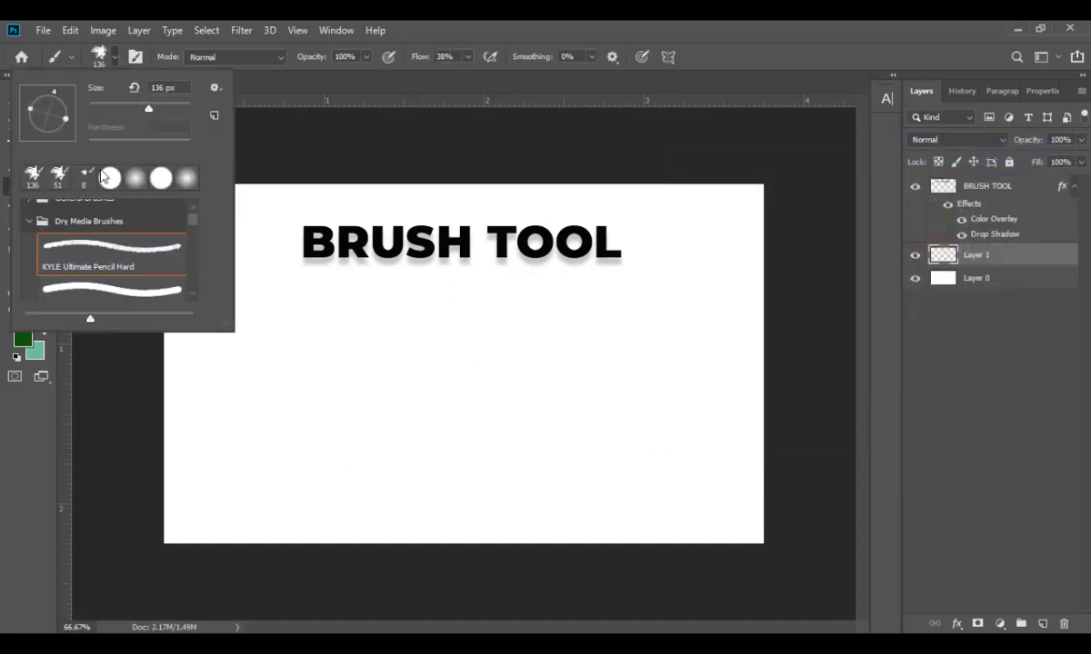
pyautogui.scroll(-1, 115, 266)
pyautogui.click(115, 272)
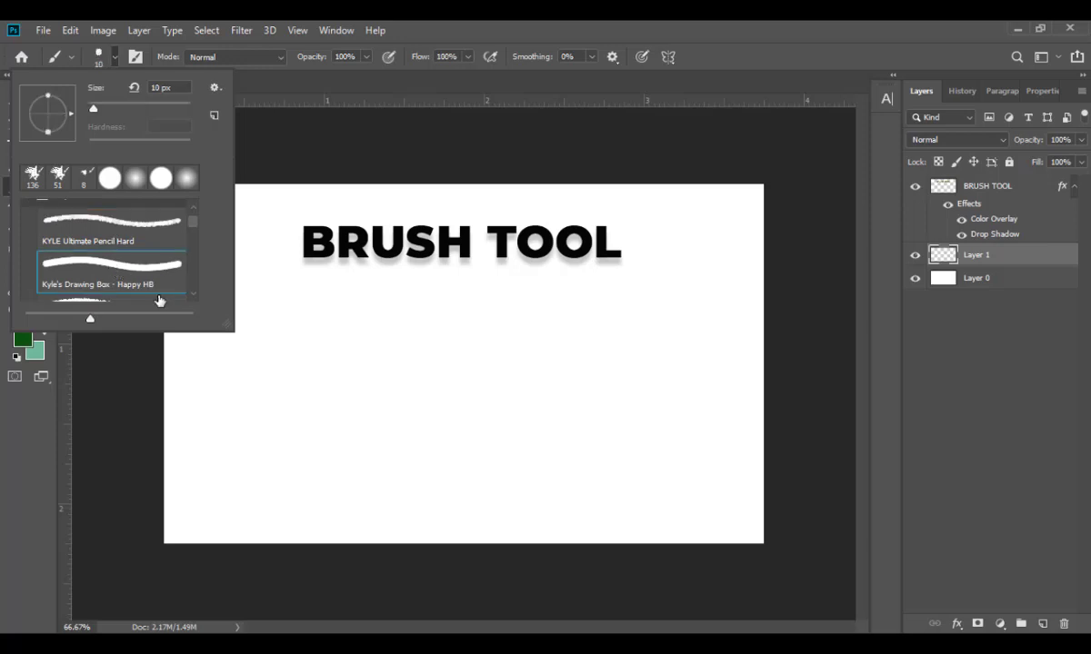
pyautogui.moveTo(92, 108); pyautogui.dragTo(124, 108)
pyautogui.moveTo(334, 438)
pyautogui.mouseDown()
pyautogui.moveTo(361, 393)
pyautogui.moveTo(444, 396)
pyautogui.moveTo(557, 467)
pyautogui.moveTo(670, 380)
pyautogui.mouseUp()
pyautogui.moveTo(570, 394); pyautogui.dragTo(468, 378)
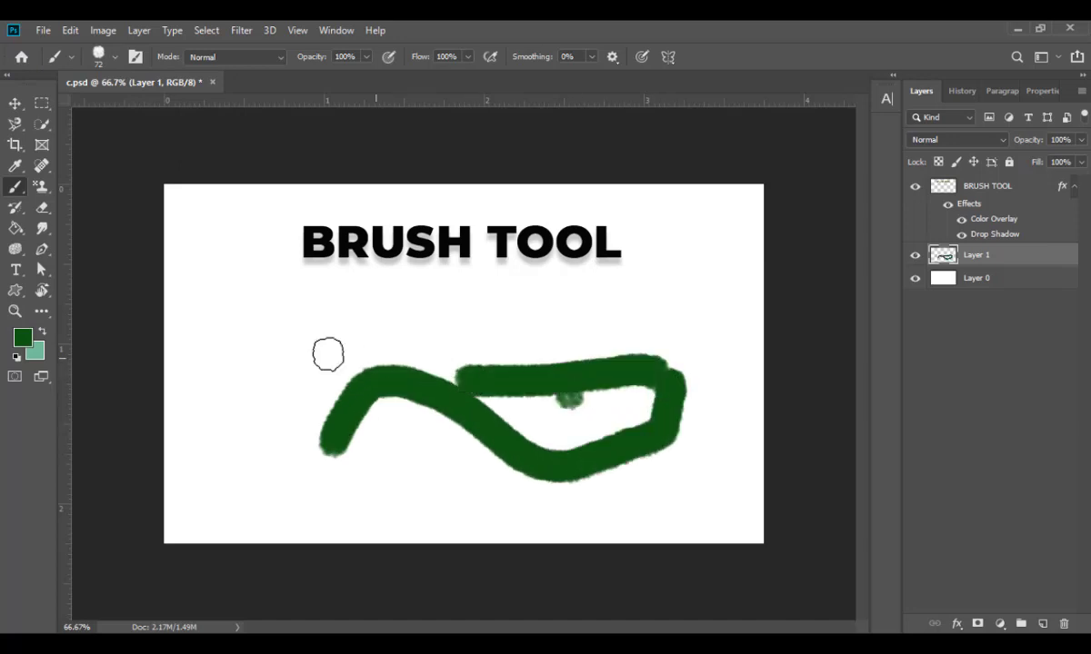
pyautogui.moveTo(227, 338)
pyautogui.mouseDown()
pyautogui.moveTo(282, 315)
pyautogui.moveTo(359, 329)
pyautogui.mouseUp()
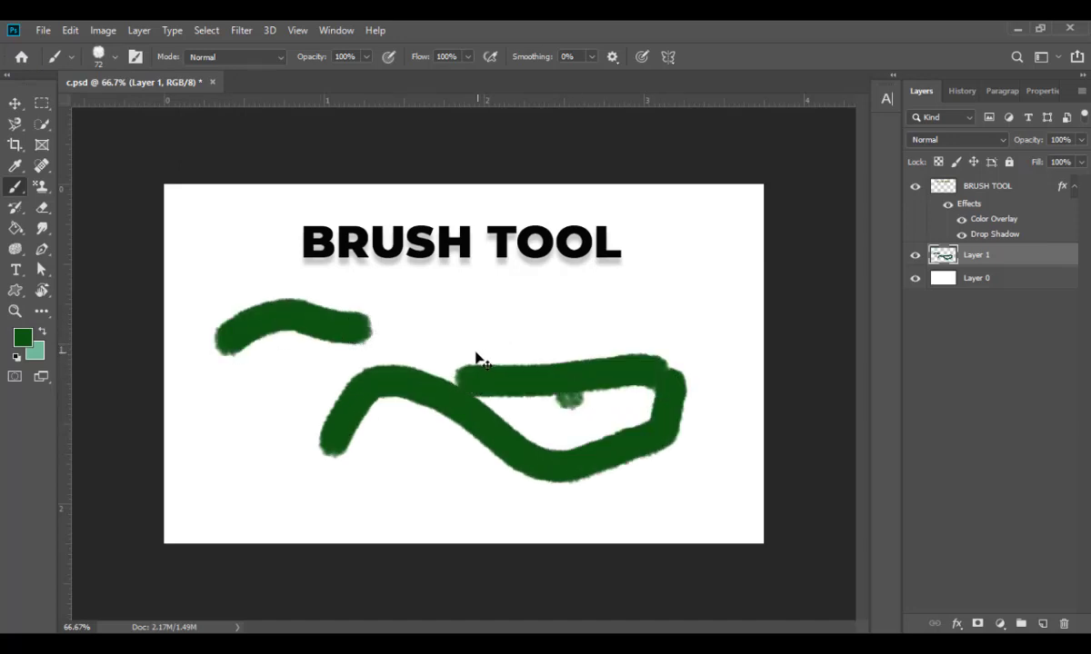
# Undo all the dark green Happy HB strokes on Layer 1.
pyautogui.hotkey('ctrl', 'z')
pyautogui.hotkey('ctrl', 'z')
pyautogui.hotkey('ctrl', 'z')
pyautogui.hotkey('ctrl', 'z')
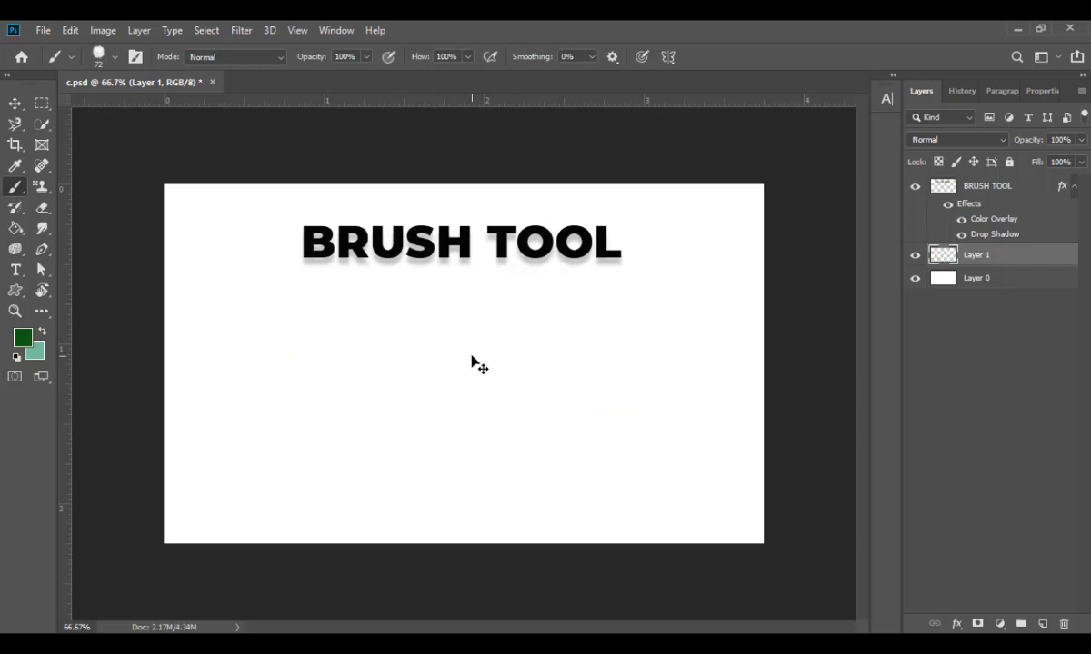
# Choose the KYLE Ultimate Charcoal Pencil 25px Med2 brush, enlarge it to 80 px and paint two green strokes on Layer 1.
pyautogui.click(113, 58)
pyautogui.scroll(-2, 123, 250)
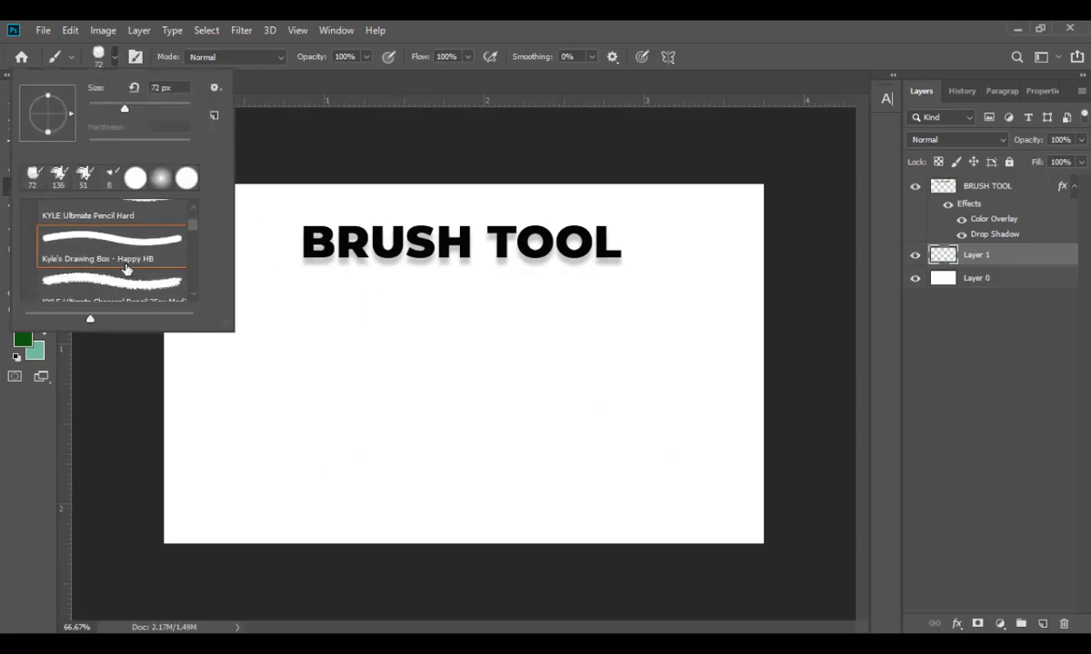
pyautogui.click(127, 271)
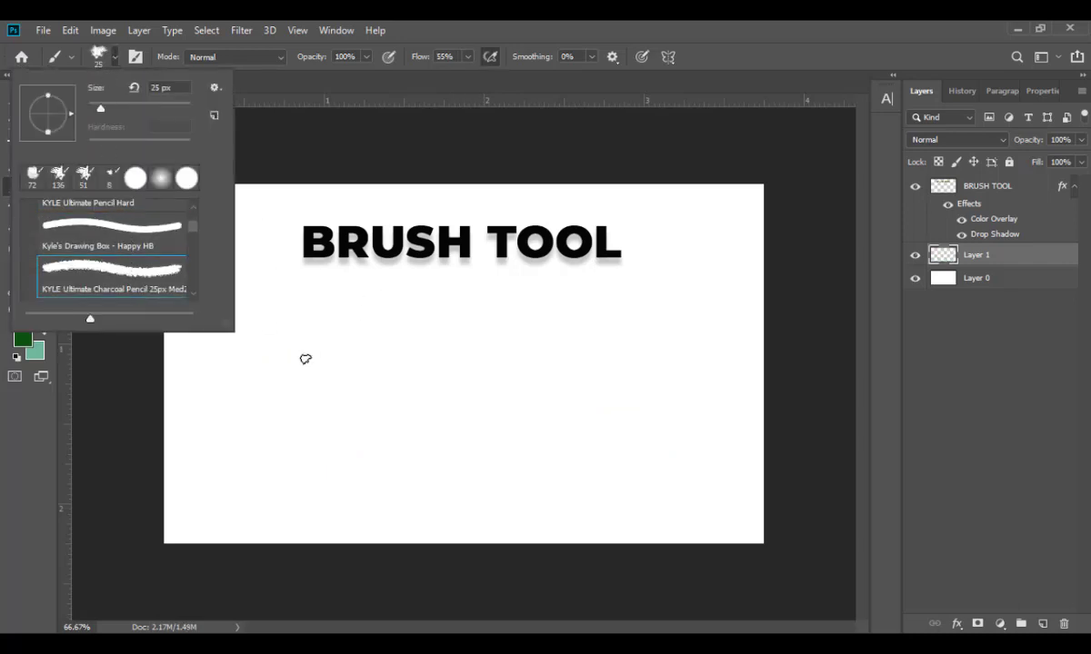
pyautogui.click(129, 108)
pyautogui.click(368, 382)
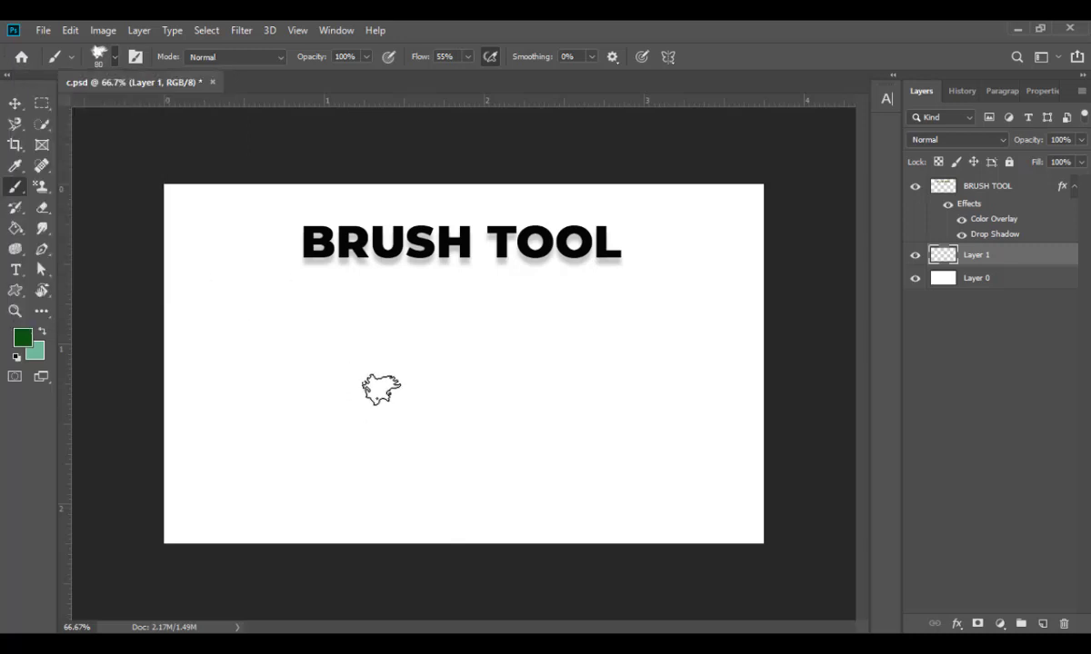
pyautogui.moveTo(355, 414)
pyautogui.mouseDown()
pyautogui.moveTo(445, 474)
pyautogui.moveTo(542, 466)
pyautogui.mouseUp()
pyautogui.moveTo(464, 420); pyautogui.dragTo(627, 454)
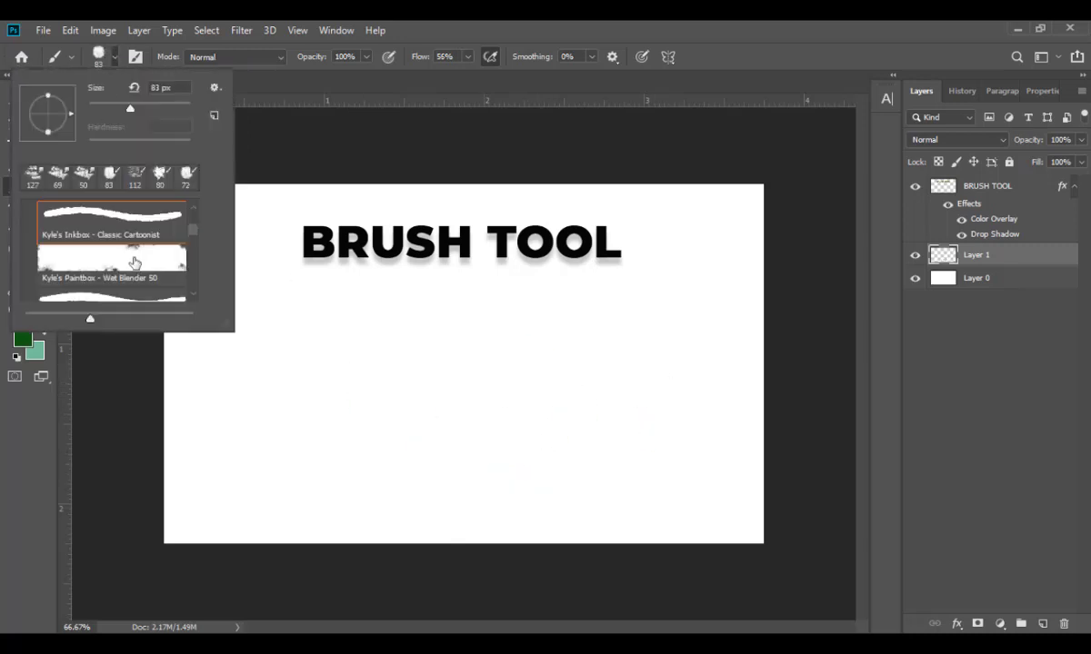
# Try the Kyle's Impressionist Blender 1 preset, and switch to the recently used 112 px textured brush.
pyautogui.scroll(-5, 135, 262)
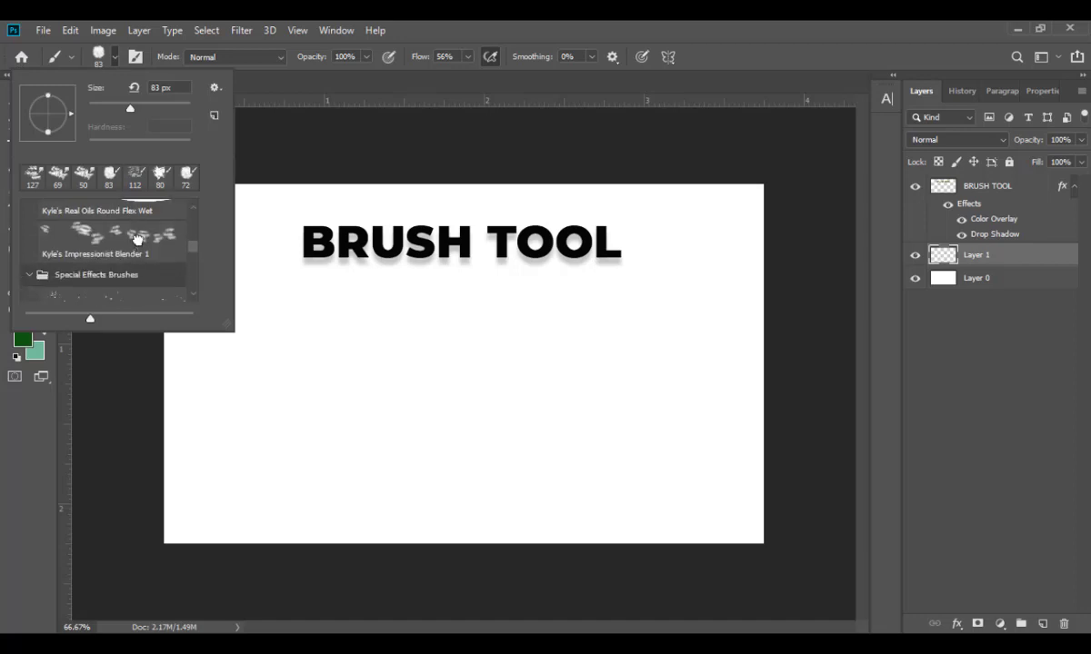
pyautogui.click(137, 238)
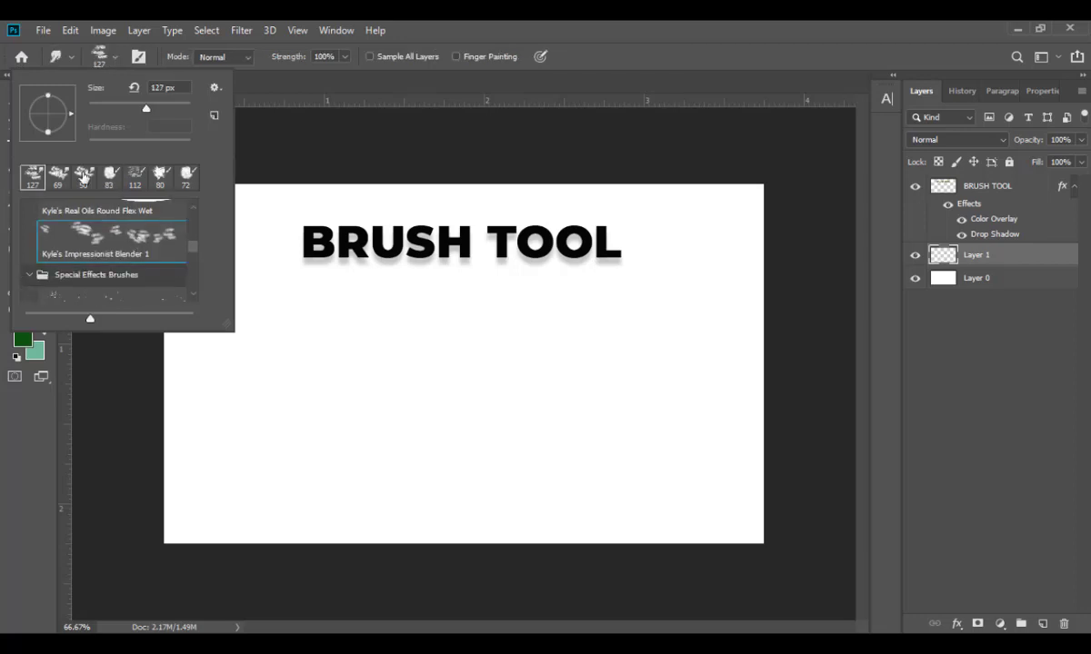
pyautogui.click(137, 179)
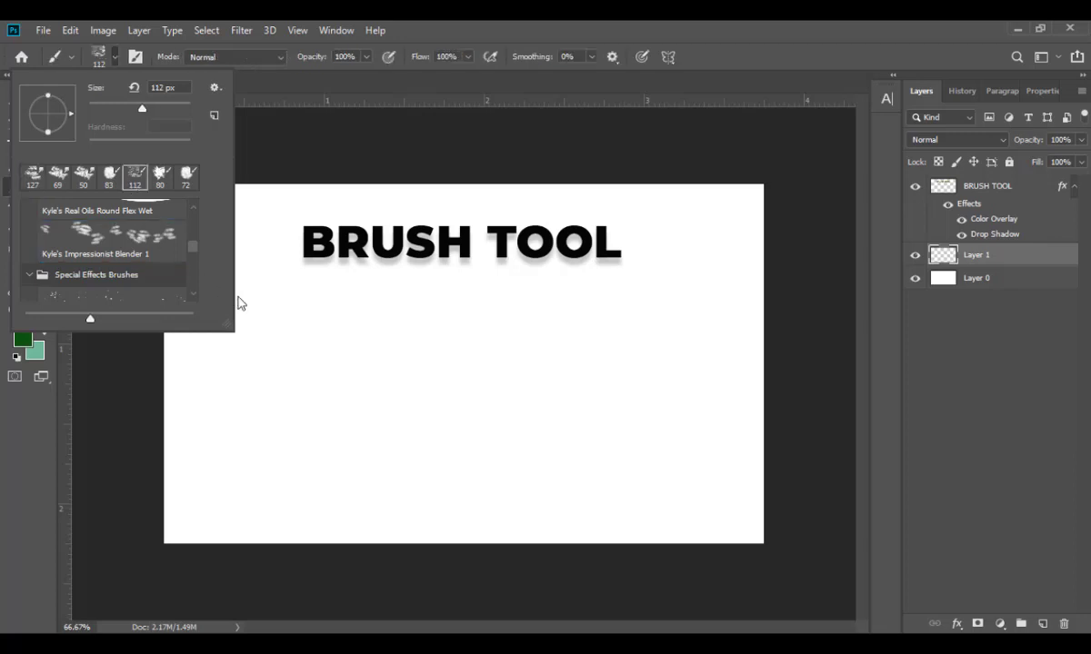
# Paint a grainy green dab and several curved strokes across Layer 1 with the 112 px textured brush.
pyautogui.click(357, 350)
pyautogui.moveTo(265, 399)
pyautogui.mouseDown()
pyautogui.moveTo(327, 389)
pyautogui.moveTo(398, 441)
pyautogui.moveTo(492, 445)
pyautogui.moveTo(544, 387)
pyautogui.mouseUp()
pyautogui.moveTo(402, 350); pyautogui.dragTo(522, 316)
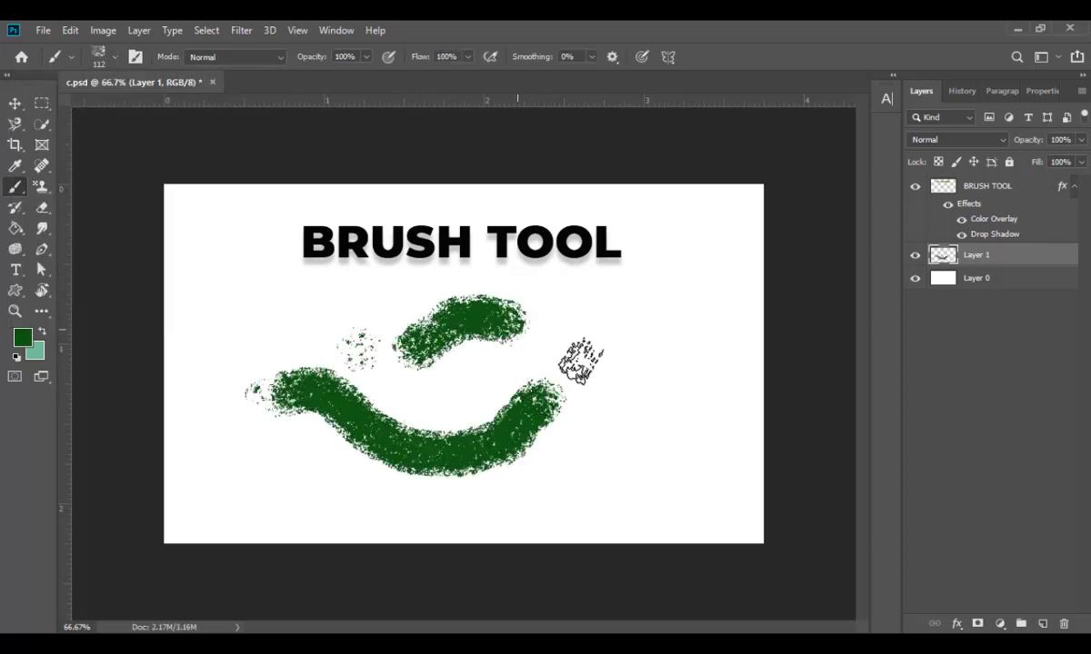
pyautogui.moveTo(582, 361)
pyautogui.mouseDown()
pyautogui.moveTo(644, 413)
pyautogui.moveTo(709, 398)
pyautogui.mouseUp()
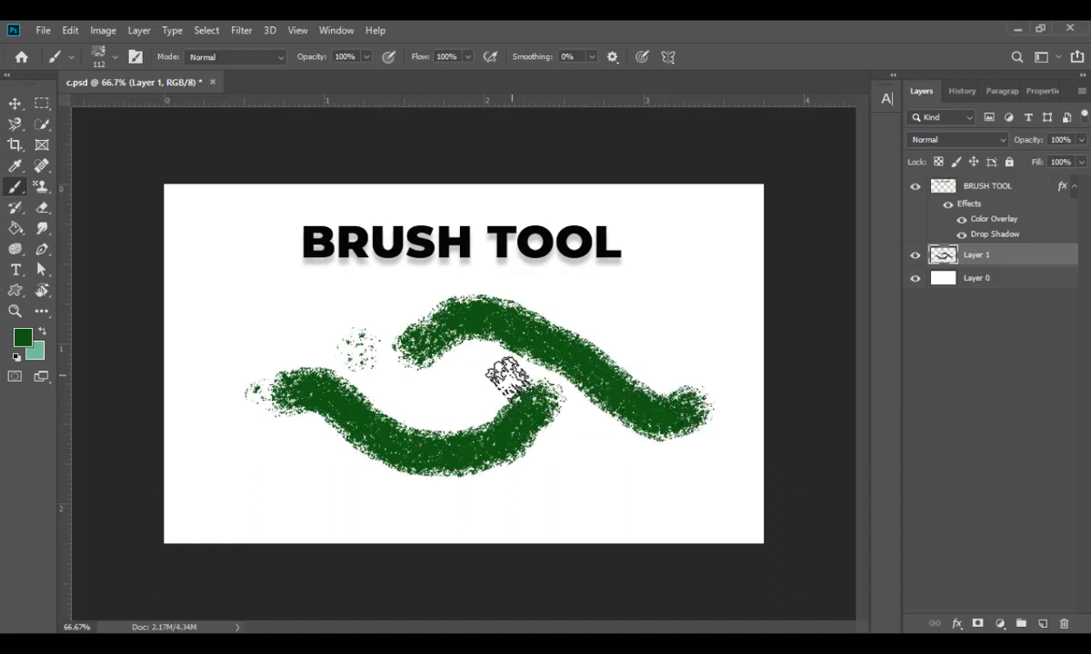
# Undo all the grainy green marks on Layer 1.
pyautogui.hotkey('ctrl', 'z')
pyautogui.hotkey('ctrl', 'z')
pyautogui.hotkey('ctrl', 'z')
pyautogui.hotkey('ctrl', 'z')
pyautogui.hotkey('ctrl', 'z')
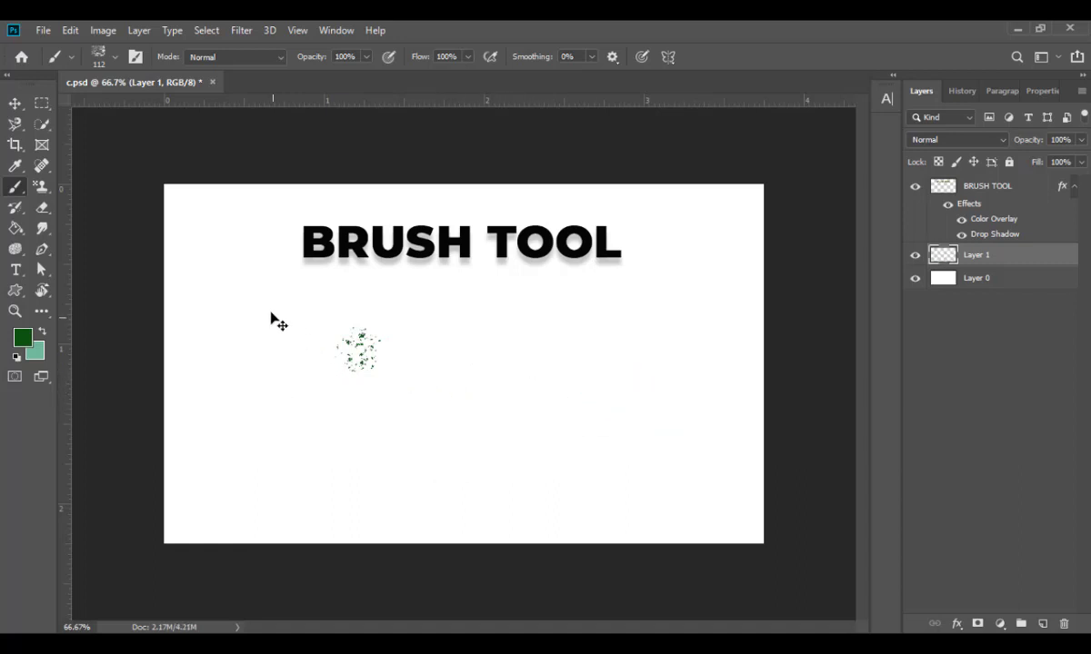
pyautogui.hotkey('ctrl', 'z')
# Collapse the Wet Media Brushes group and choose Kyle's Screentones 38 from the Special Effects Brushes.
pyautogui.click(110, 58)
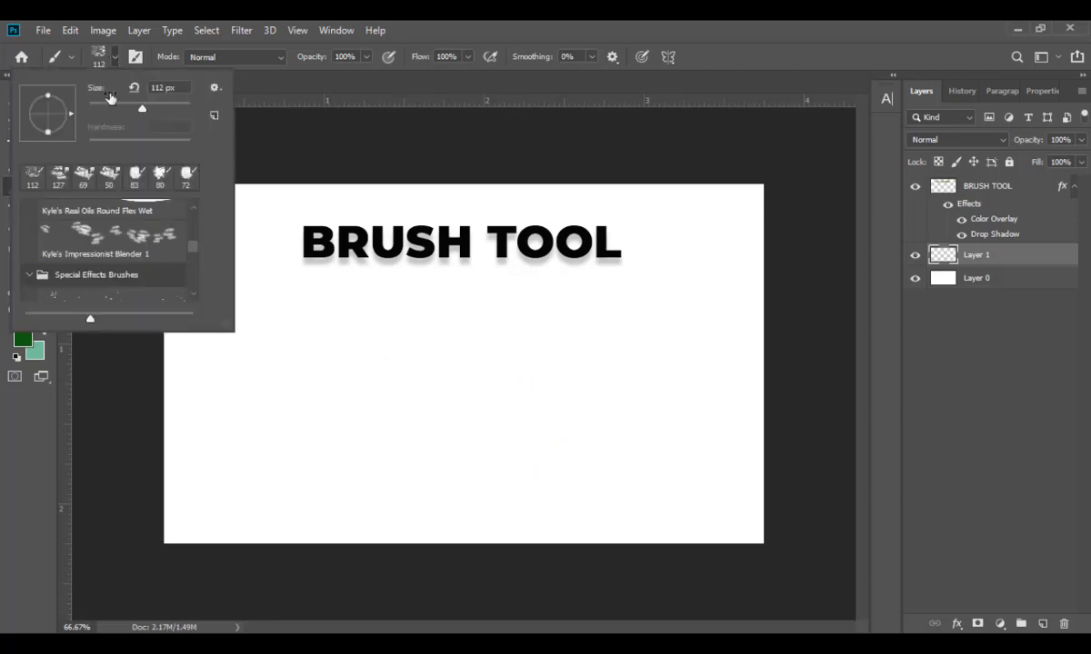
pyautogui.scroll(-5, 117, 261)
pyautogui.scroll(2, 117, 261)
pyautogui.scroll(8, 117, 261)
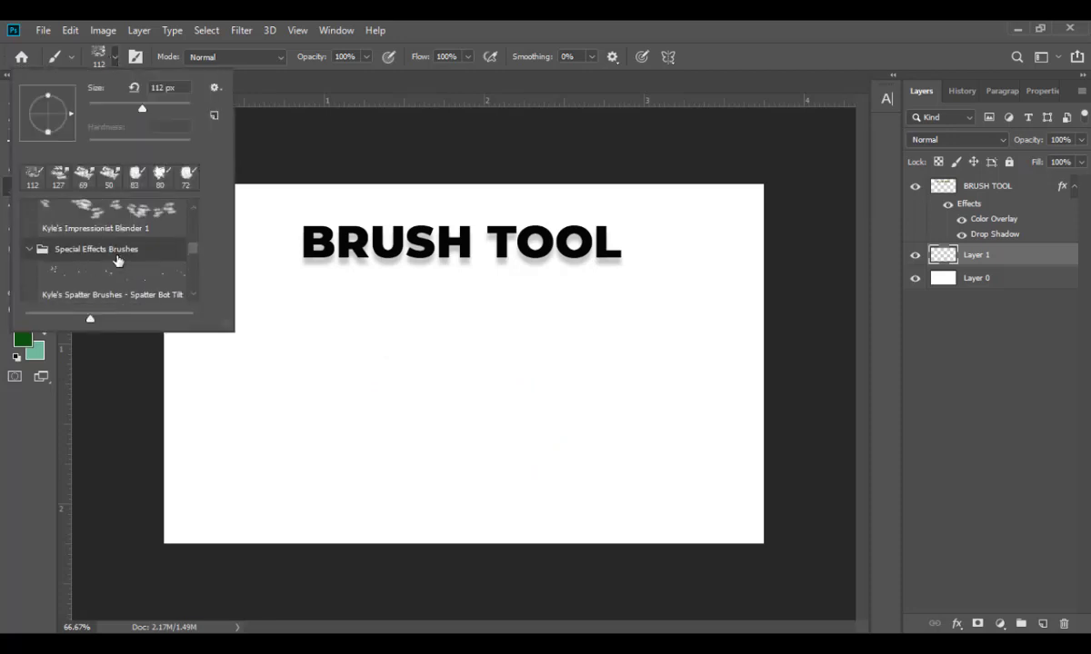
pyautogui.scroll(3, 117, 261)
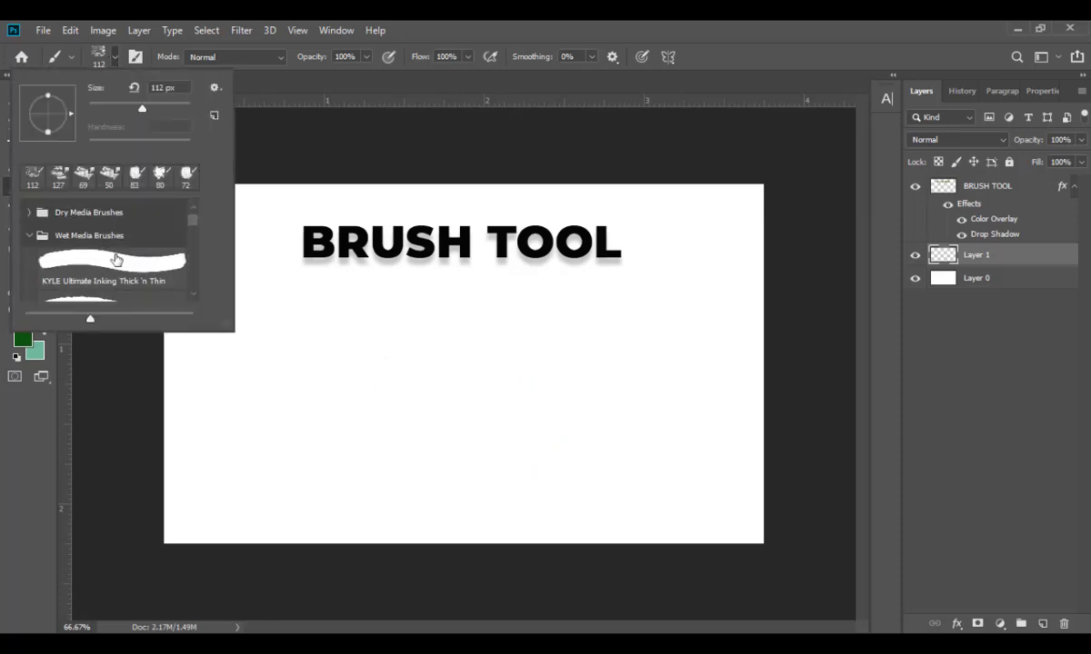
pyautogui.click(26, 248)
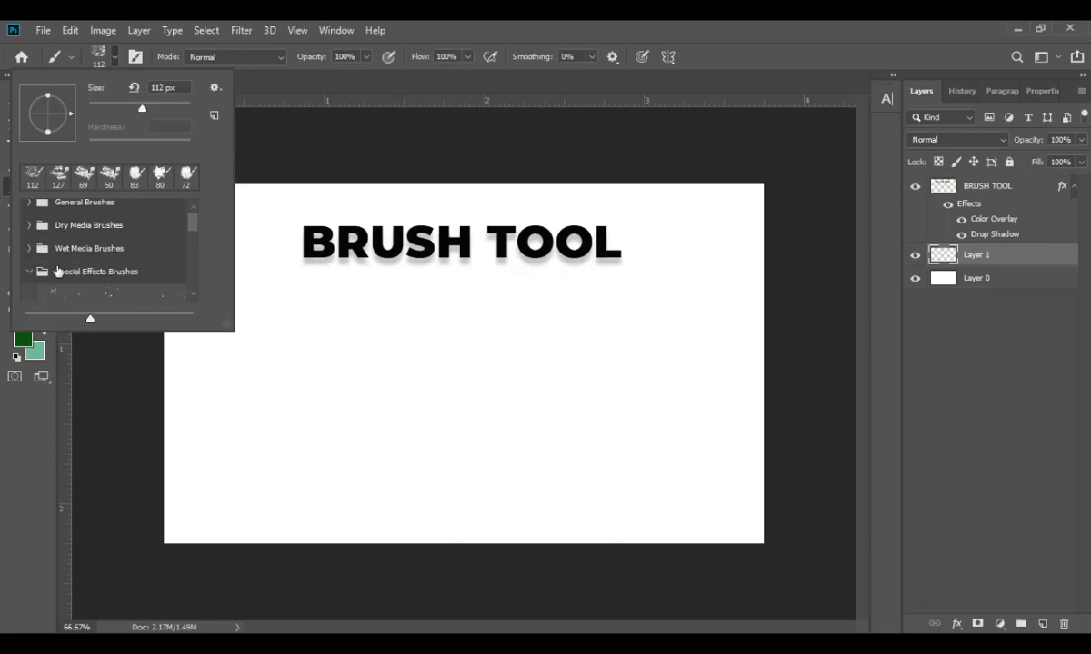
pyautogui.click(61, 272)
pyautogui.scroll(1, 65, 272)
pyautogui.scroll(-10, 62, 267)
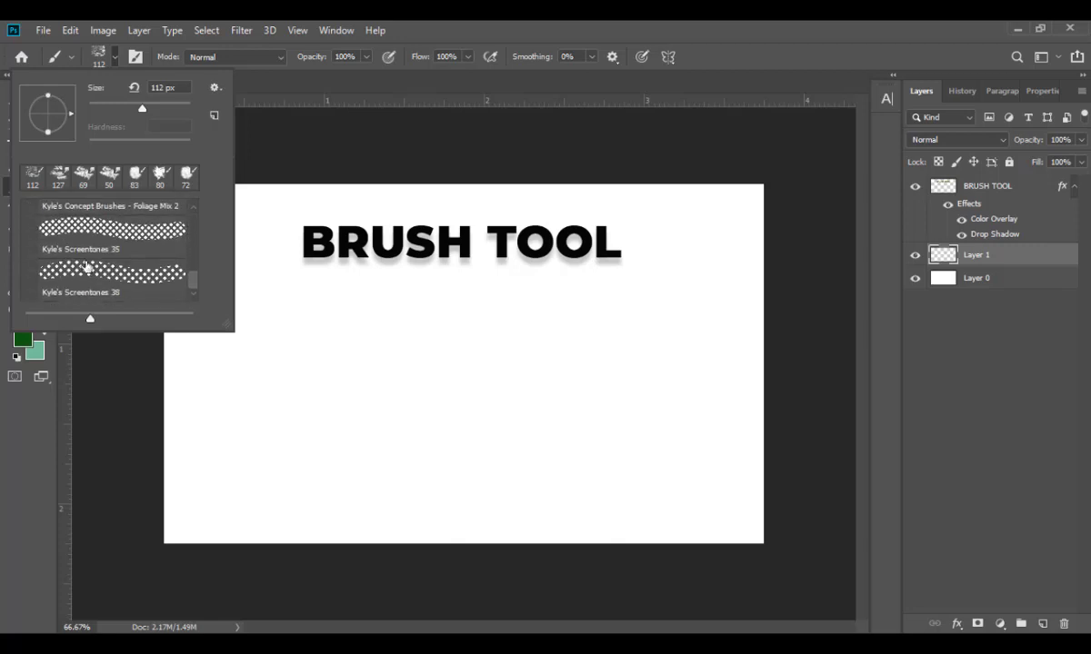
pyautogui.click(103, 293)
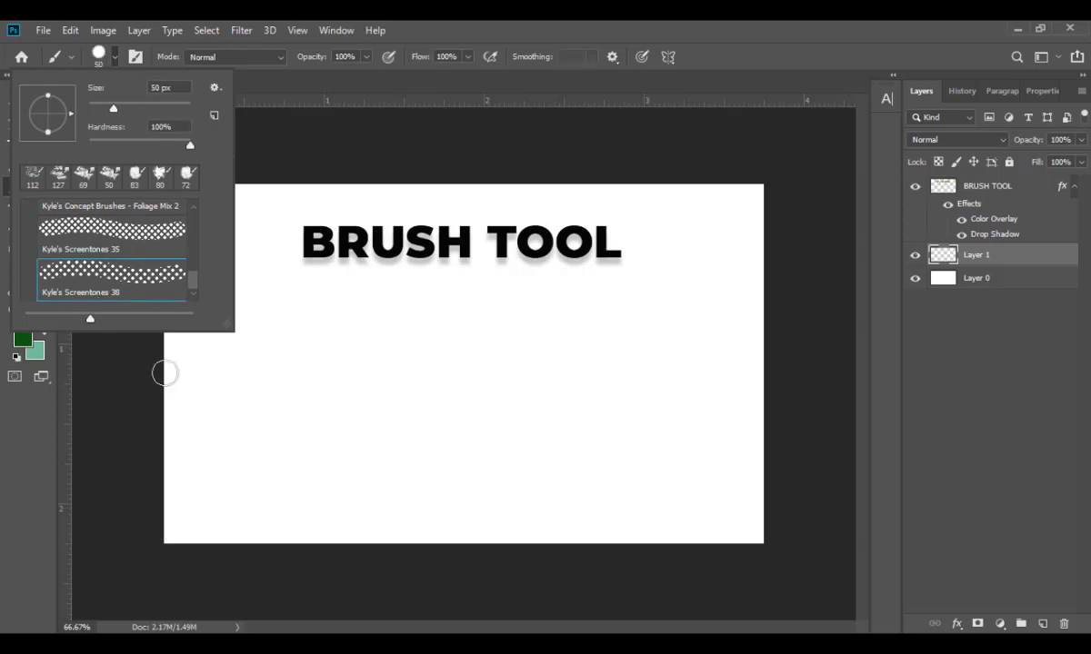
# Paint a winding green halftone stroke across Layer 1 with the 50 px screentone brush and undo it.
pyautogui.click(282, 418)
pyautogui.moveTo(273, 443)
pyautogui.mouseDown()
pyautogui.moveTo(395, 402)
pyautogui.moveTo(522, 428)
pyautogui.moveTo(544, 391)
pyautogui.moveTo(438, 381)
pyautogui.moveTo(517, 380)
pyautogui.moveTo(502, 382)
pyautogui.moveTo(559, 443)
pyautogui.mouseUp()
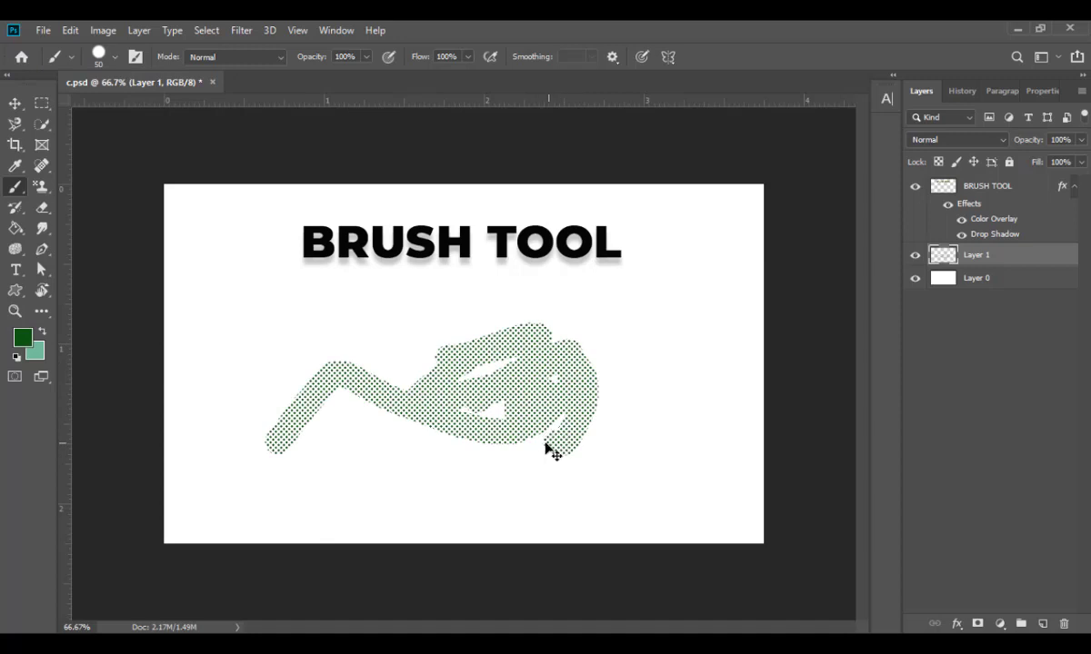
pyautogui.hotkey('ctrl', 'z')
pyautogui.hotkey('ctrl', 'z')
pyautogui.hotkey('ctrl', 'z')
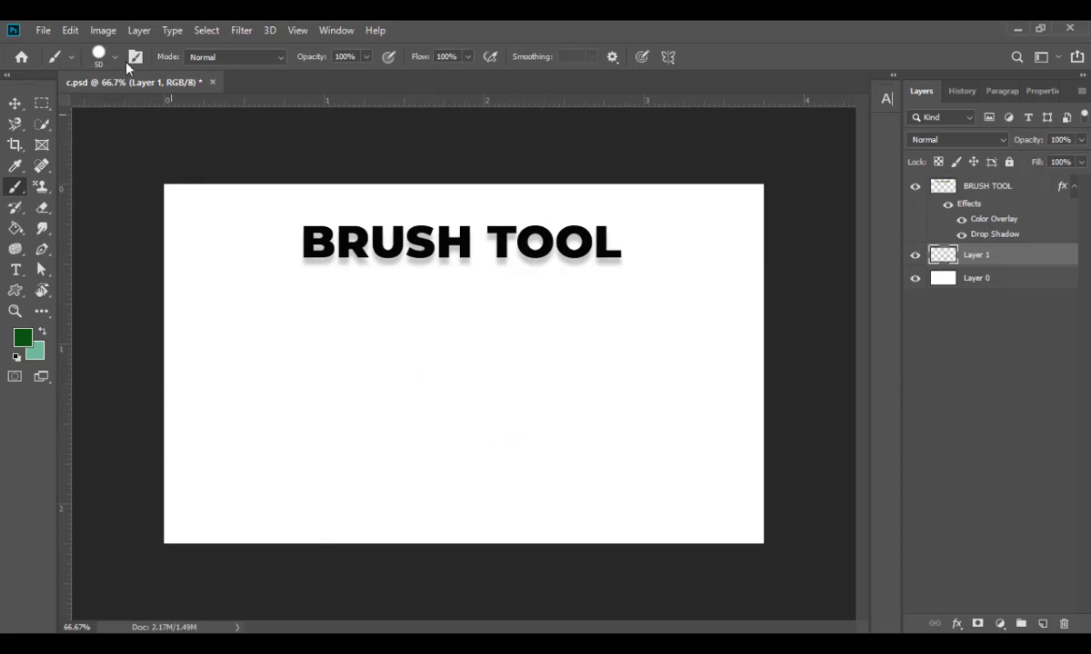
# Try the recently used 83, 50 and 69 px brushes, and choose Kyle's Concept Brushes - Foliage Mix 2.
pyautogui.click(115, 58)
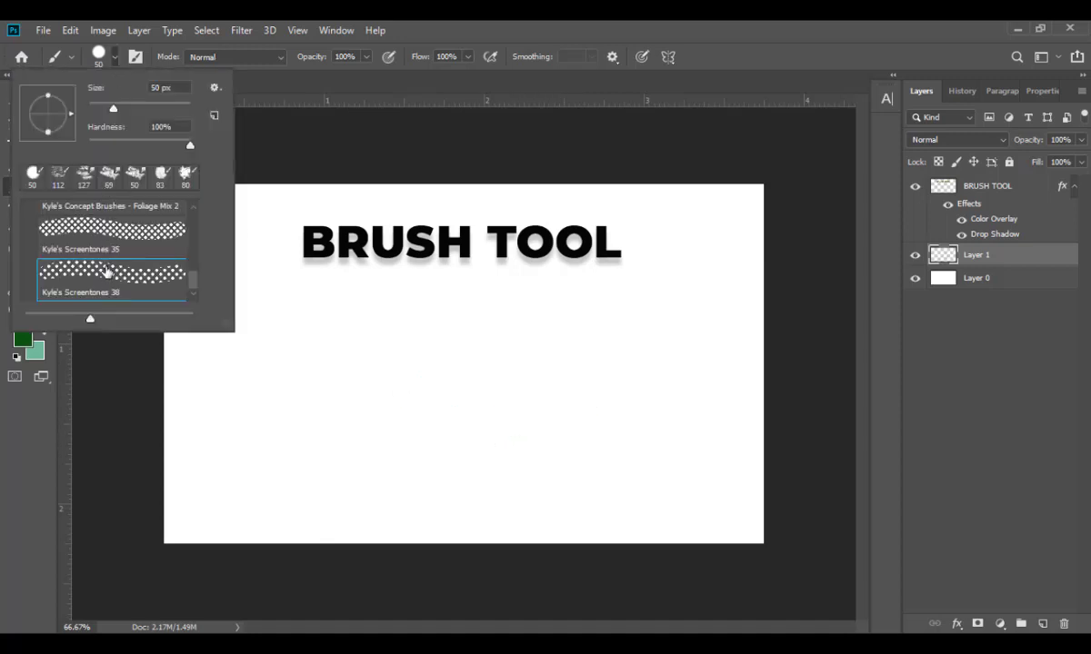
pyautogui.scroll(2, 107, 270)
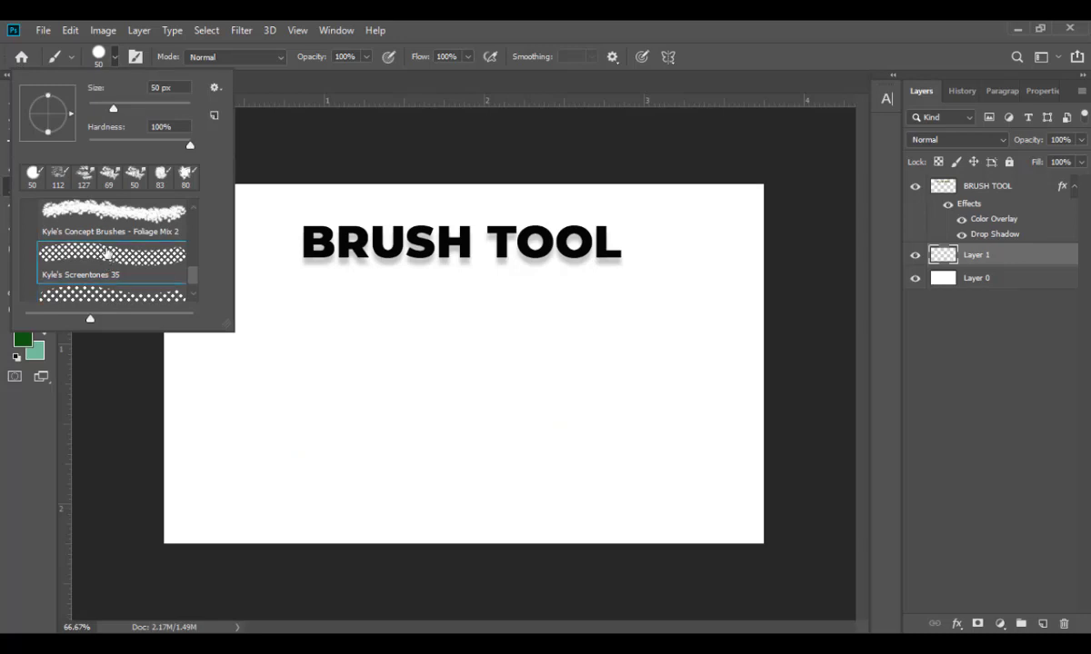
pyautogui.click(162, 174)
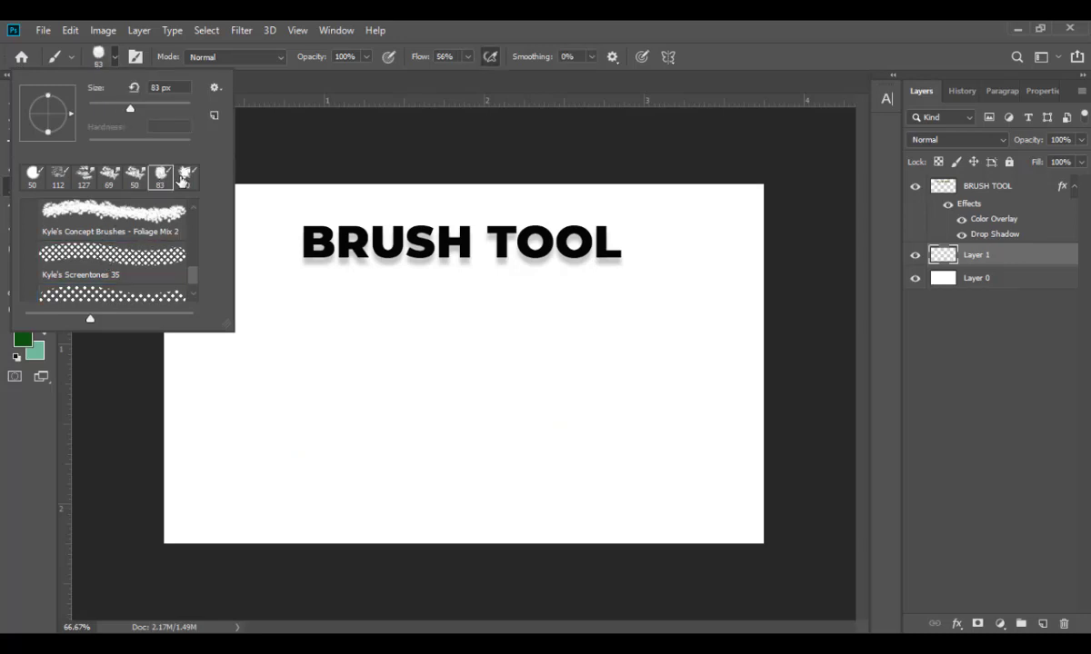
pyautogui.click(145, 182)
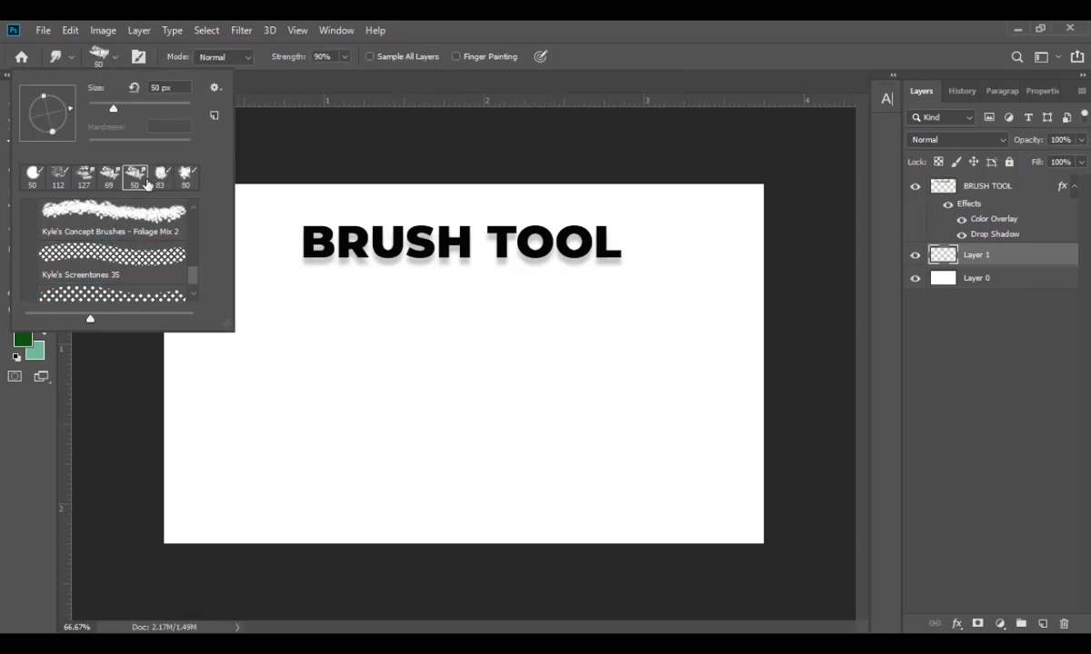
pyautogui.click(110, 180)
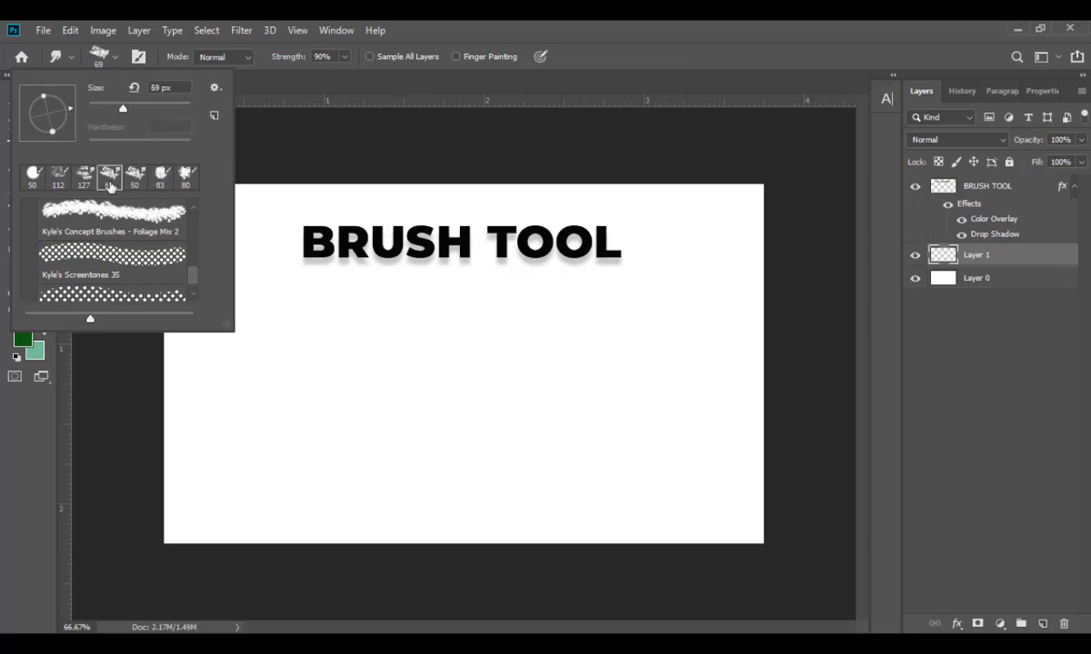
pyautogui.click(115, 219)
# Paint a dense green leaf stroke across Layer 1 and undo it.
pyautogui.moveTo(220, 364)
pyautogui.mouseDown()
pyautogui.moveTo(285, 374)
pyautogui.moveTo(397, 450)
pyautogui.moveTo(507, 450)
pyautogui.mouseUp()
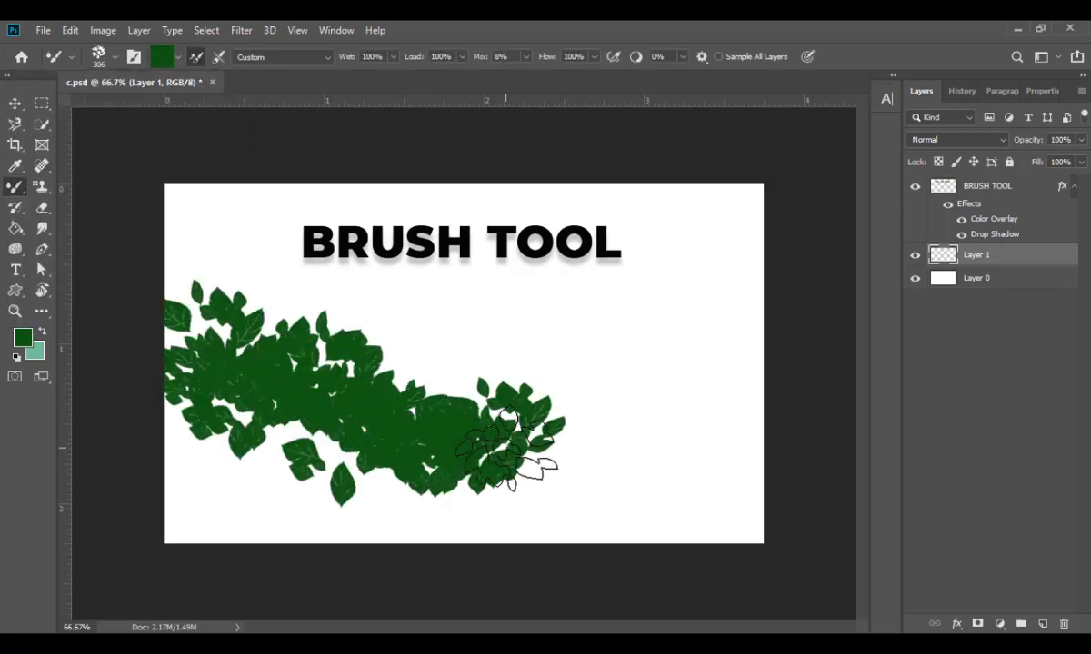
pyautogui.hotkey('ctrl', 'z')
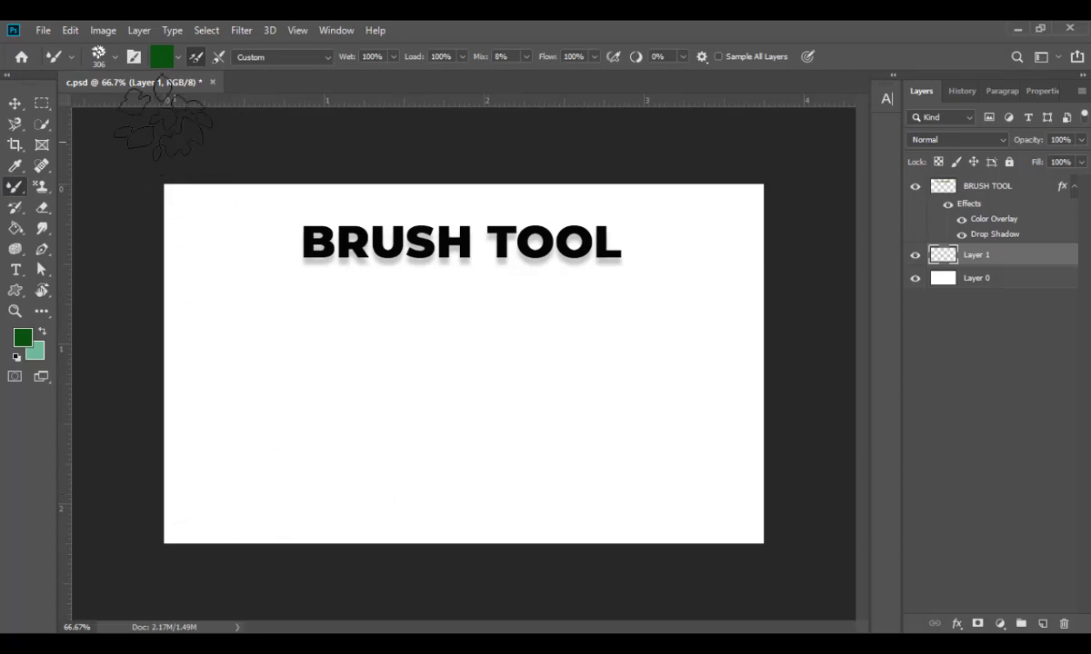
# Rotate the tip angle of the 306 px foliage brush and stamp a leaf cluster just below the word BRUSH.
pyautogui.click(114, 58)
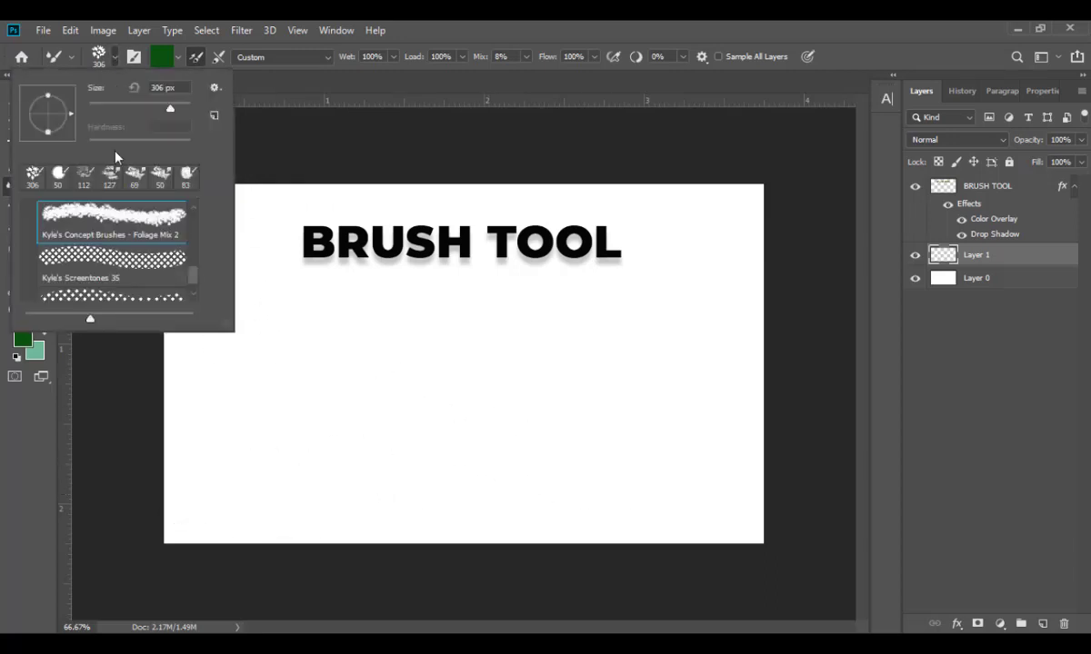
pyautogui.click(161, 178)
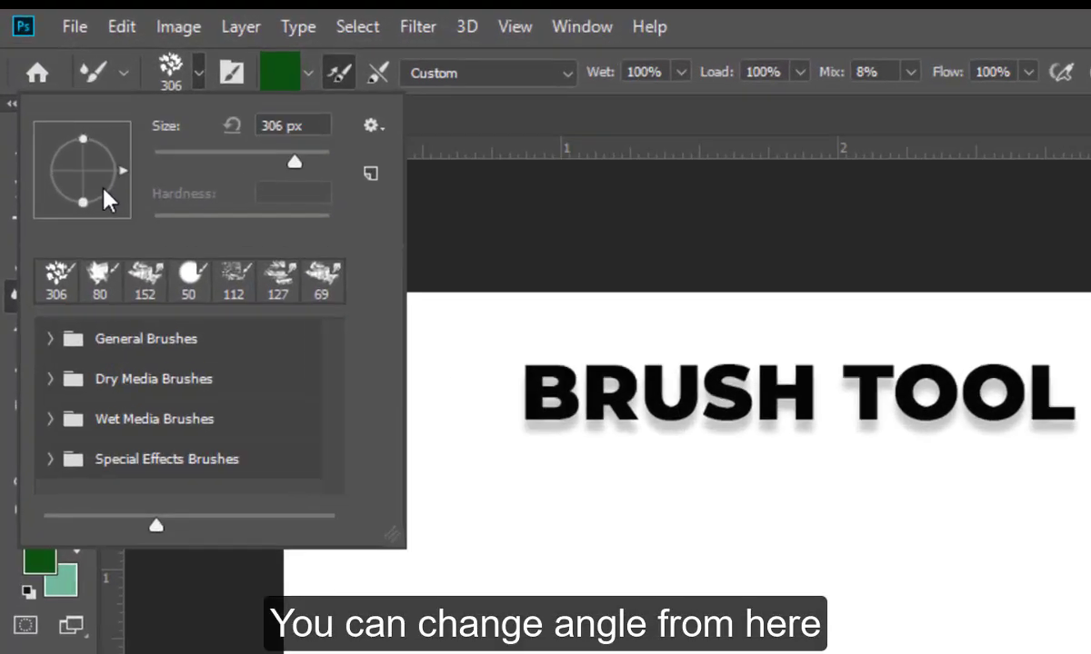
pyautogui.click(59, 123)
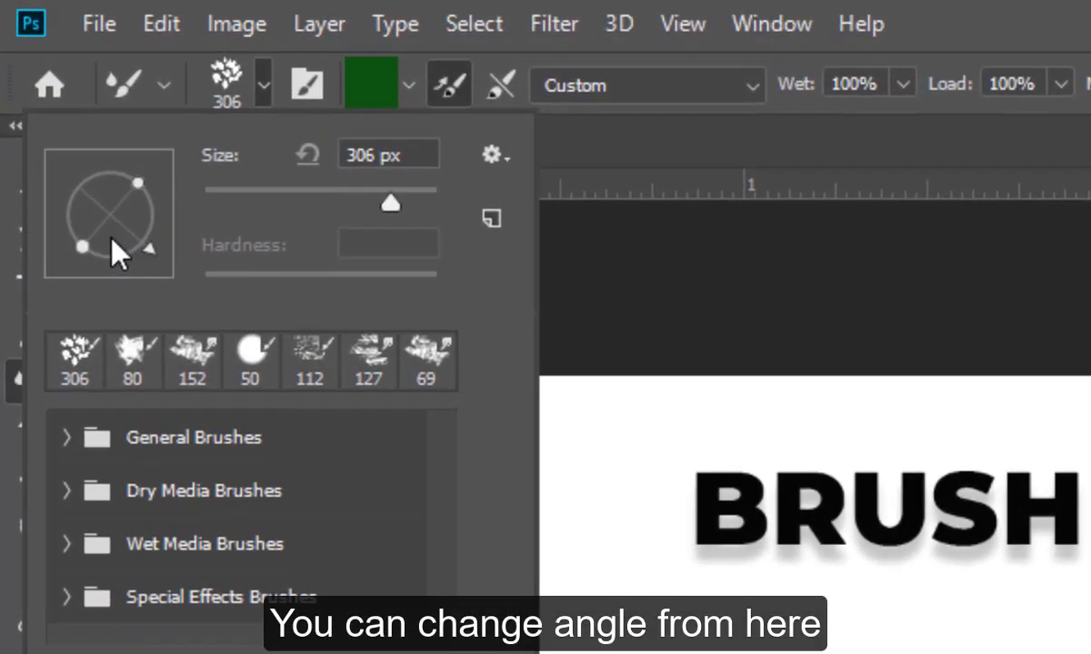
pyautogui.click(48, 124)
pyautogui.click(106, 172)
pyautogui.click(143, 235)
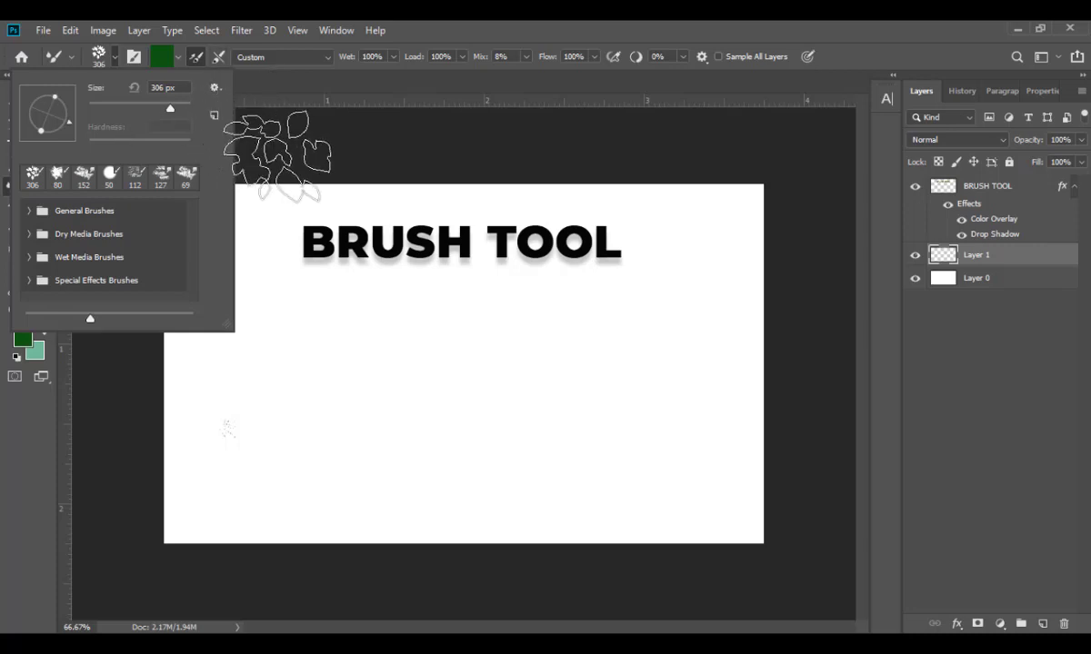
pyautogui.click(289, 293)
pyautogui.click(309, 300)
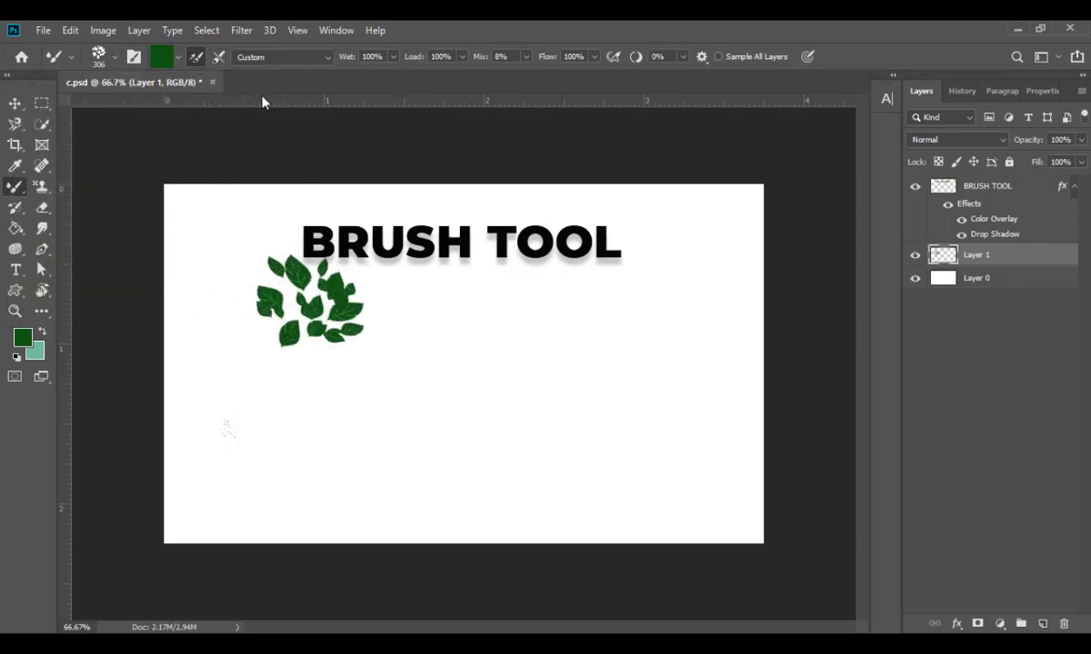
# Set the mixer brush combination to Moist and paint a short run of leaves across the middle of the canvas.
pyautogui.click(316, 60)
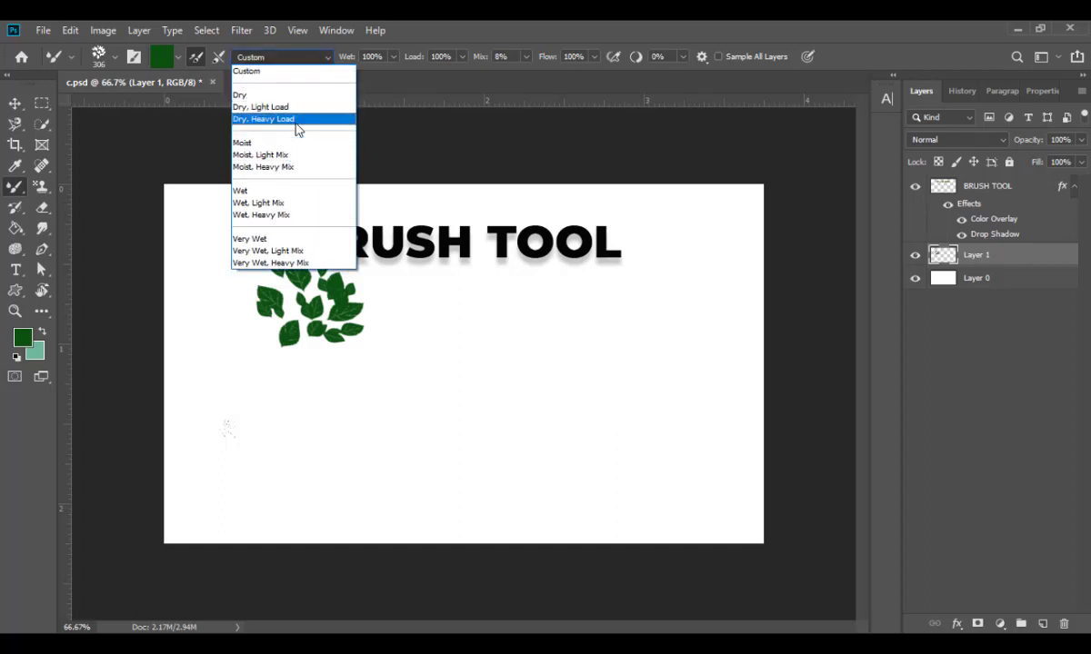
pyautogui.click(259, 143)
pyautogui.moveTo(400, 341)
pyautogui.mouseDown()
pyautogui.moveTo(450, 383)
pyautogui.moveTo(544, 400)
pyautogui.moveTo(575, 392)
pyautogui.mouseUp()
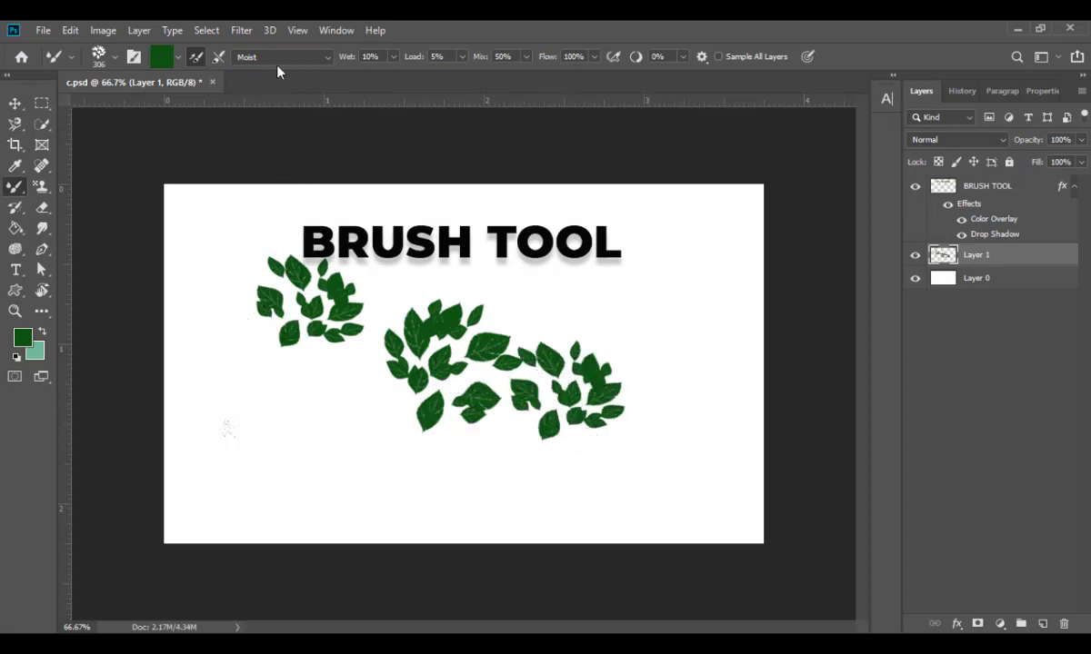
# Set the mixer brush combination to Dry and stamp a leaf cluster under the end of the word TOOL.
pyautogui.click(316, 61)
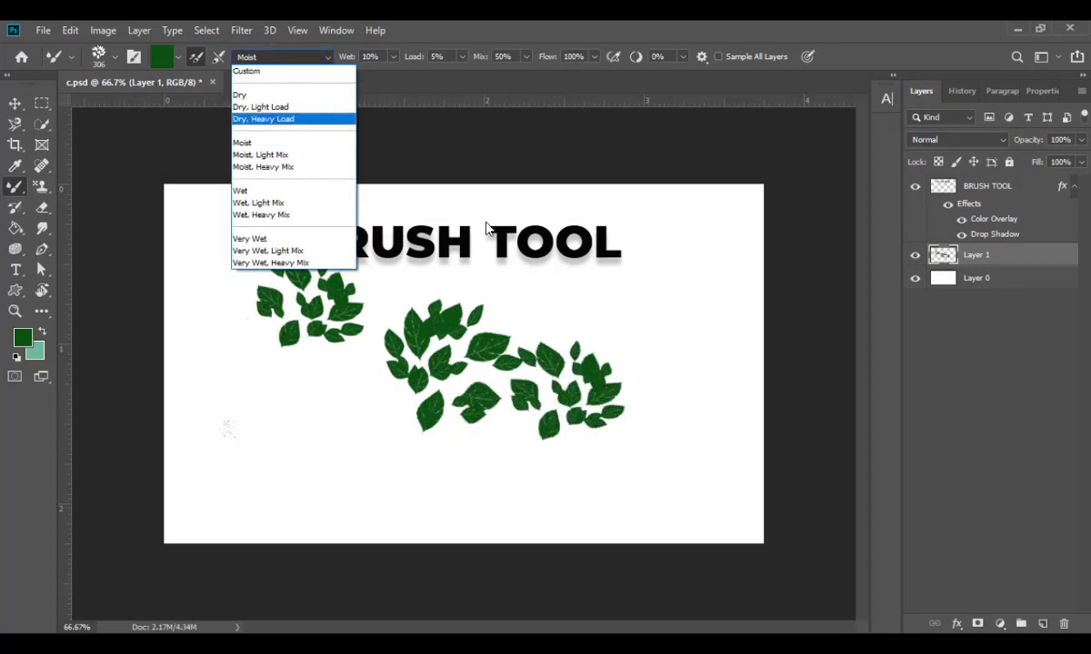
pyautogui.click(334, 95)
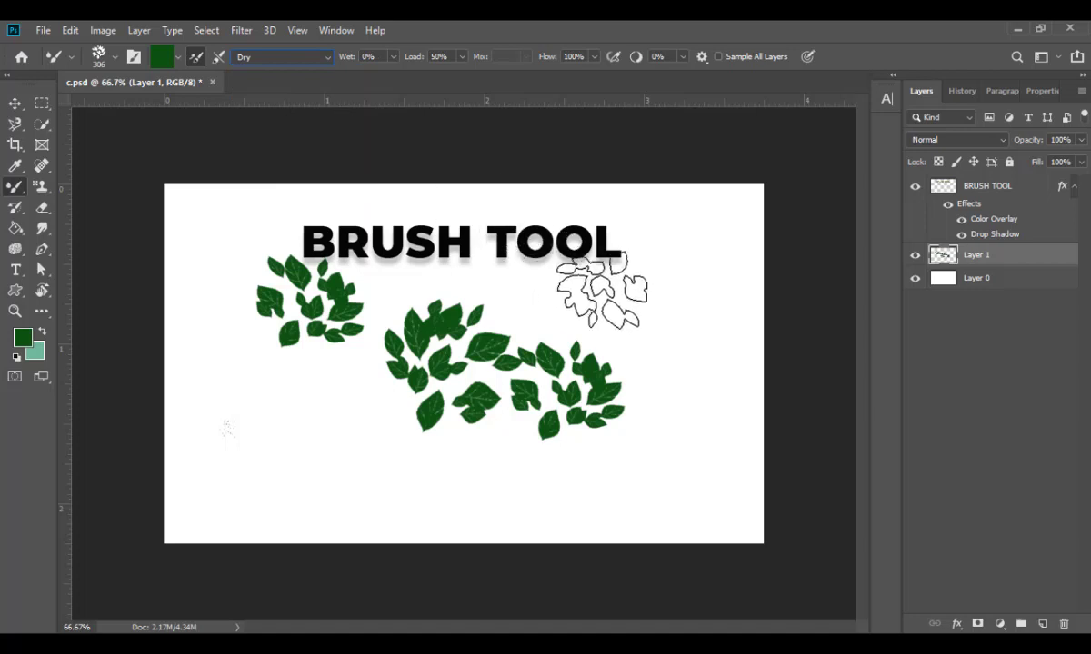
pyautogui.click(621, 287)
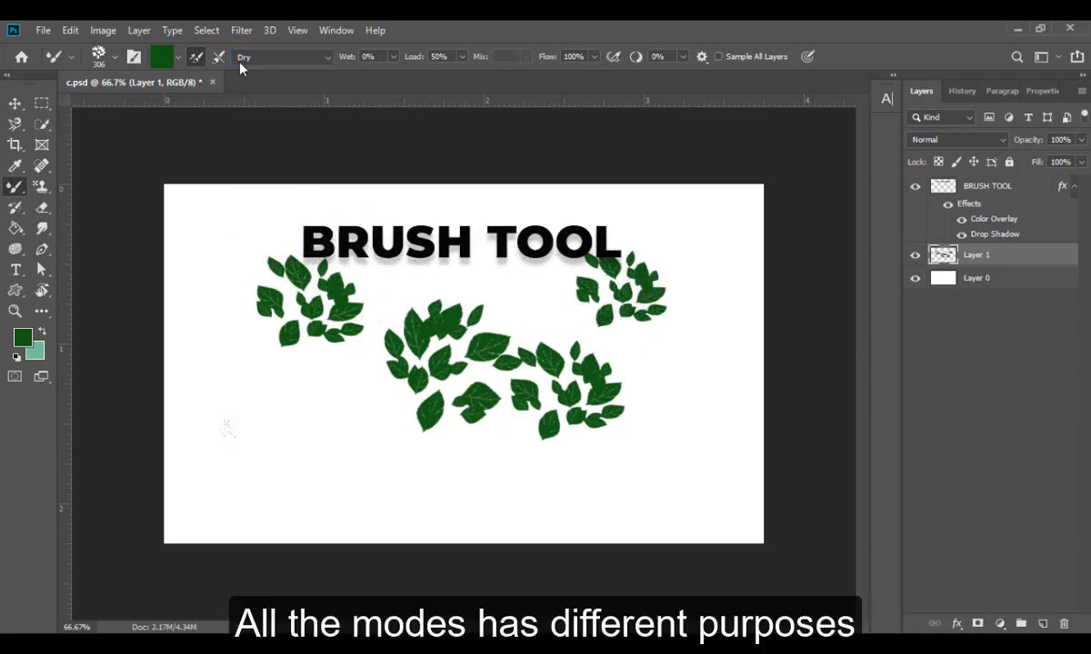
# Set the mixer brush combination to Dry, Light Load and stamp a leaf cluster in the canvas's lower-left area.
pyautogui.click(307, 60)
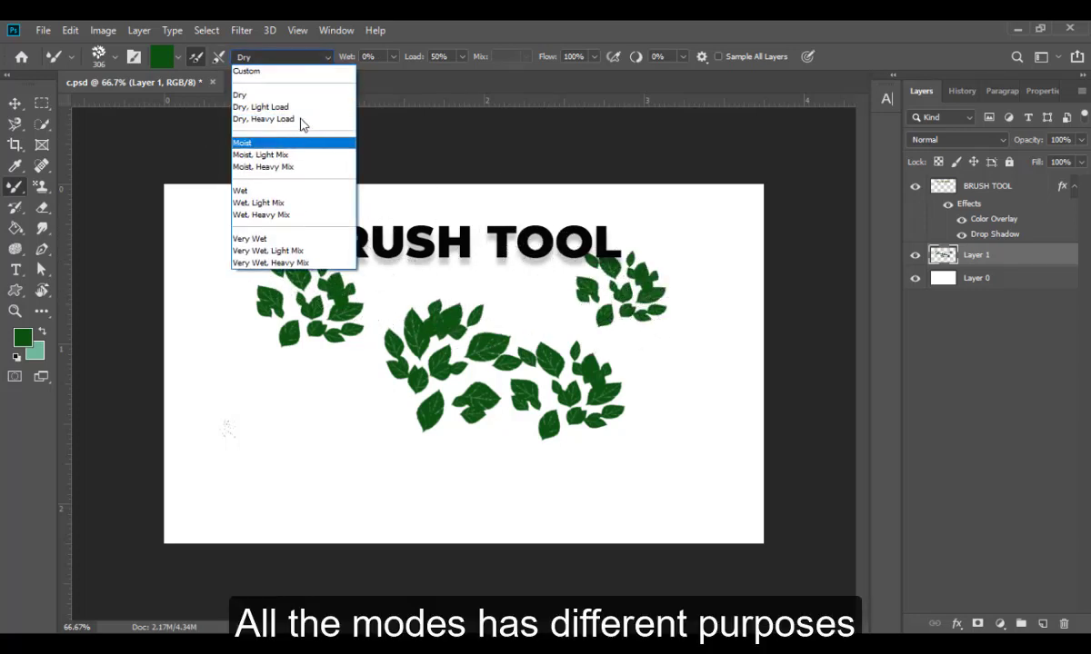
pyautogui.click(291, 107)
pyautogui.click(252, 418)
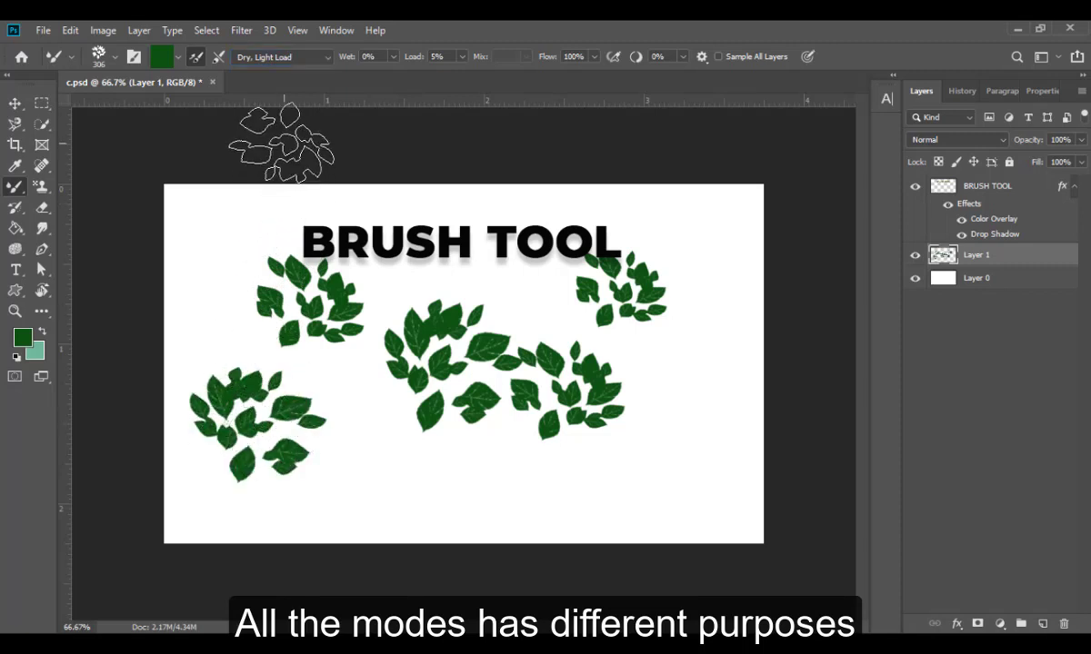
# Set the mixer brush combination to Very Wet, Heavy Mix, check the Wet, Load and Mix settings, and lower Flow to 35%.
pyautogui.click(316, 60)
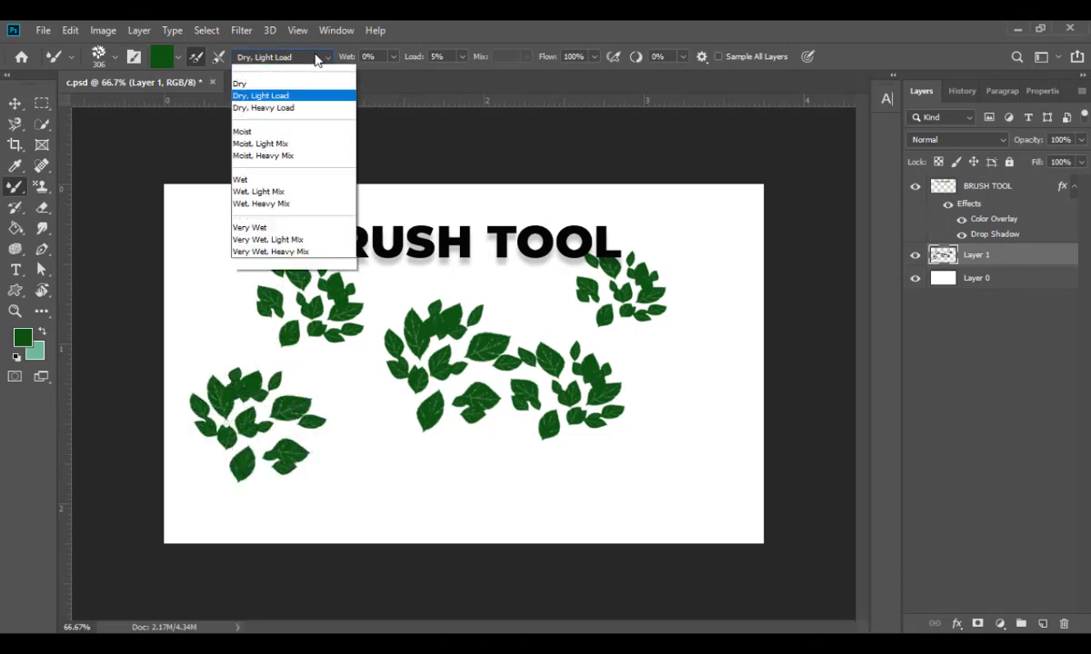
pyautogui.click(298, 238)
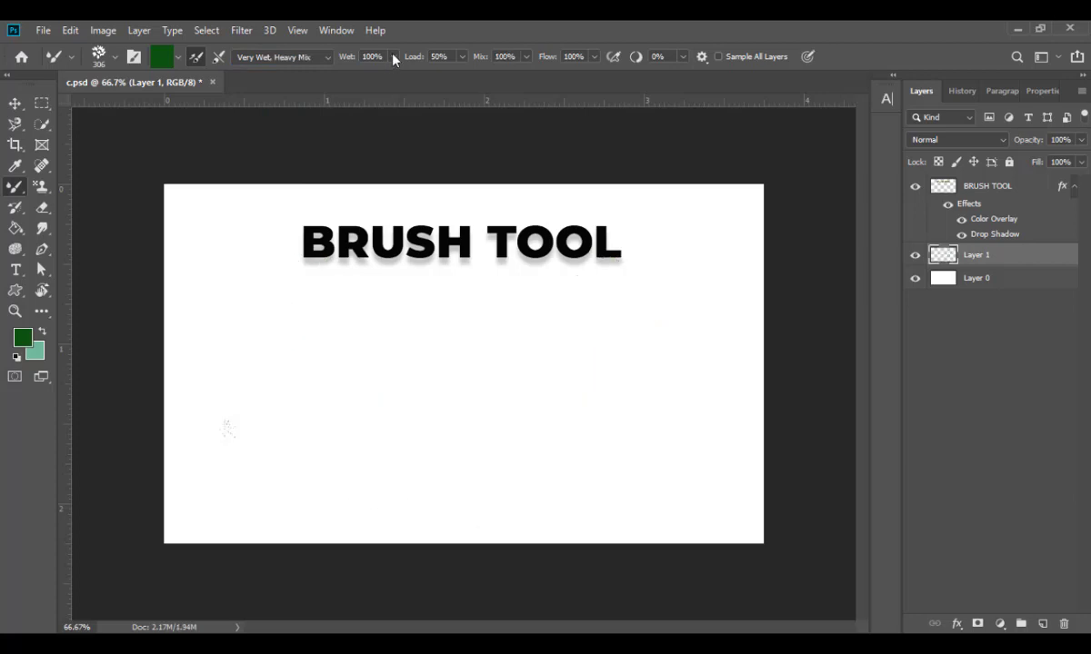
pyautogui.click(393, 57)
pyautogui.click(394, 57)
pyautogui.click(464, 56)
pyautogui.click(464, 56)
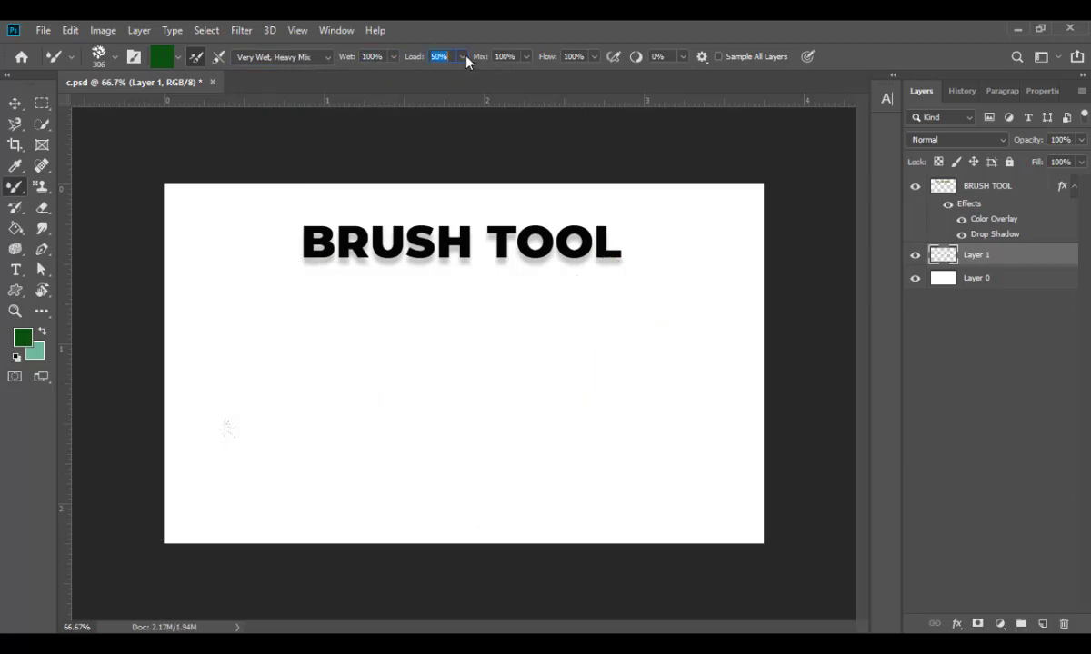
pyautogui.click(527, 56)
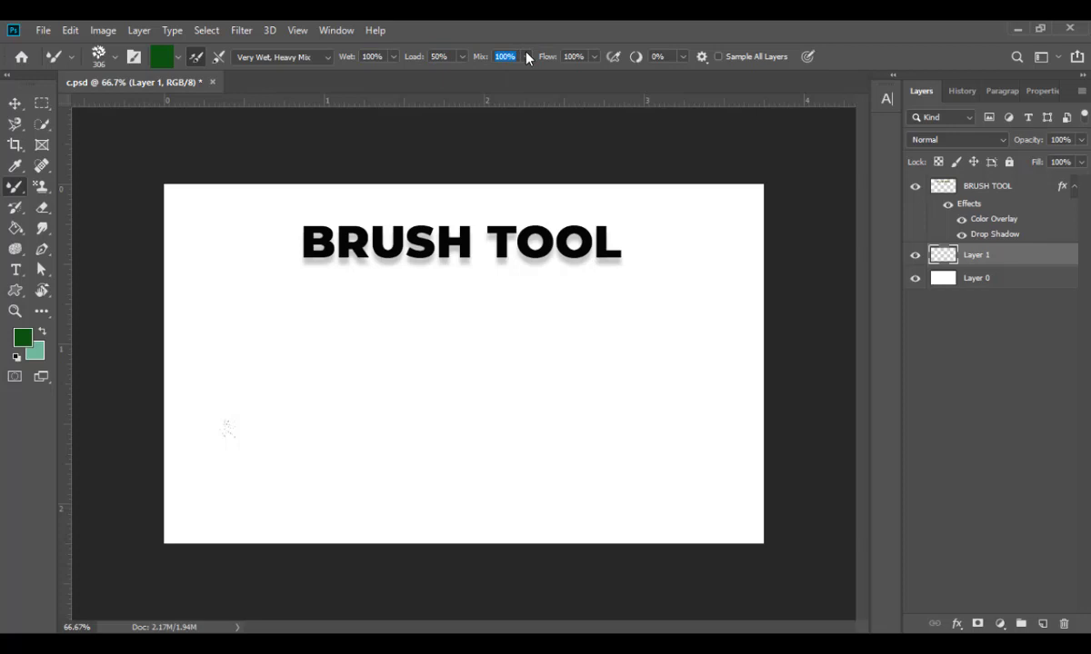
pyautogui.click(595, 56)
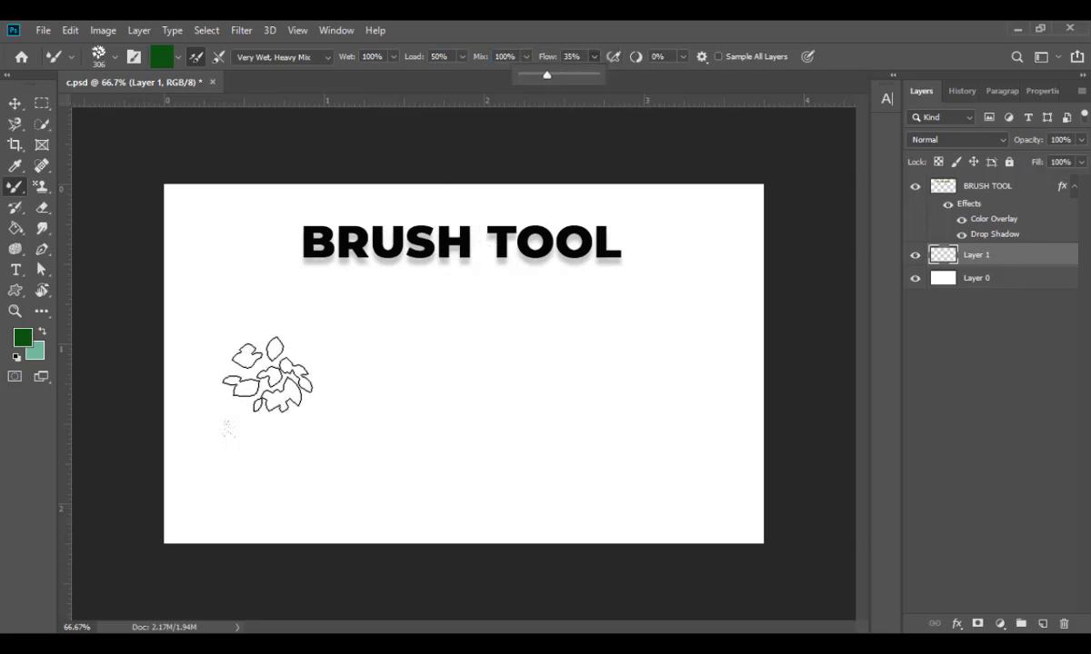
# Paint translucent leaves on Layer 1 at 35% flow, undo them, and stamp and undo one more leaf cluster.
pyautogui.moveTo(268, 366)
pyautogui.mouseDown()
pyautogui.moveTo(302, 333)
pyautogui.moveTo(332, 341)
pyautogui.moveTo(416, 433)
pyautogui.moveTo(486, 434)
pyautogui.moveTo(529, 383)
pyautogui.mouseUp()
pyautogui.hotkey('ctrl', 'z')
pyautogui.hotkey('ctrl', 'z')
pyautogui.hotkey('ctrl', 'z')
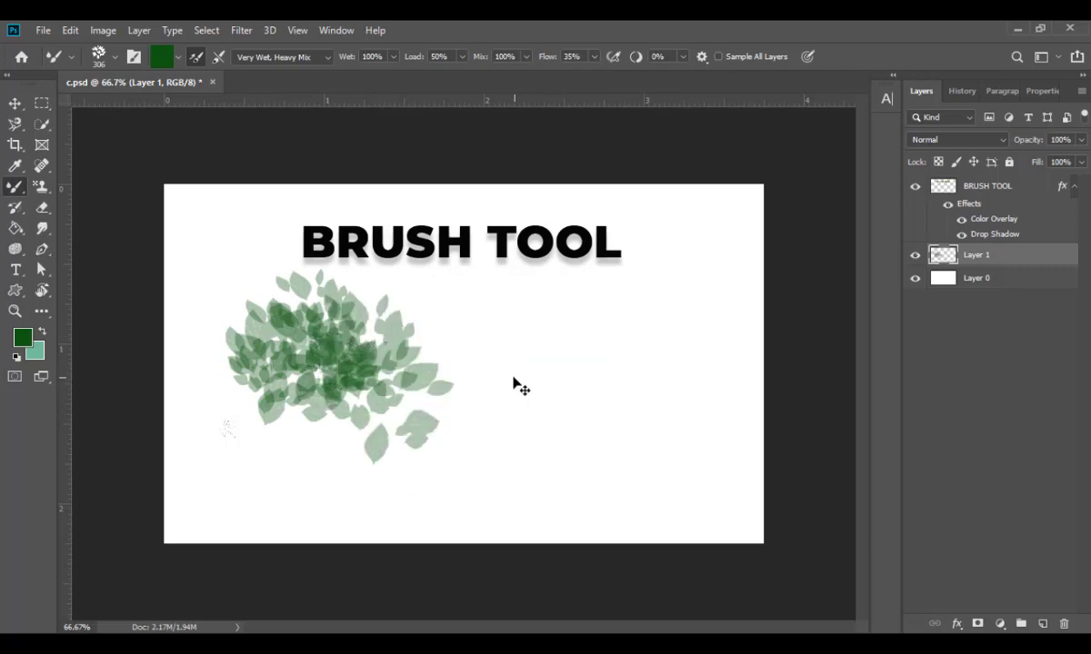
pyautogui.click(327, 388)
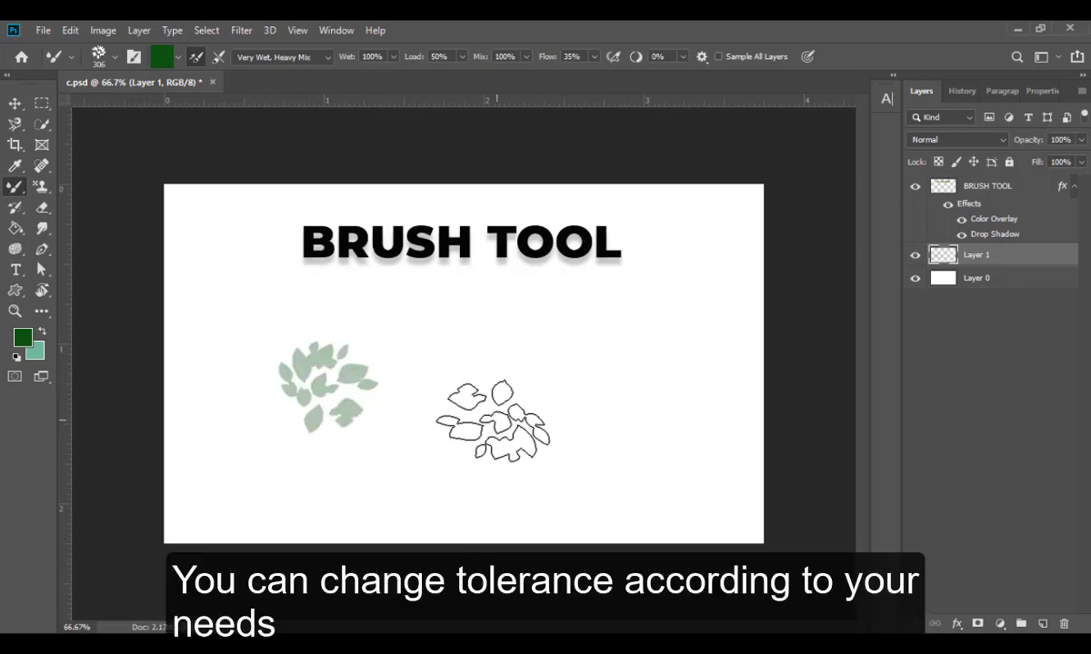
pyautogui.hotkey('ctrl', 'z')
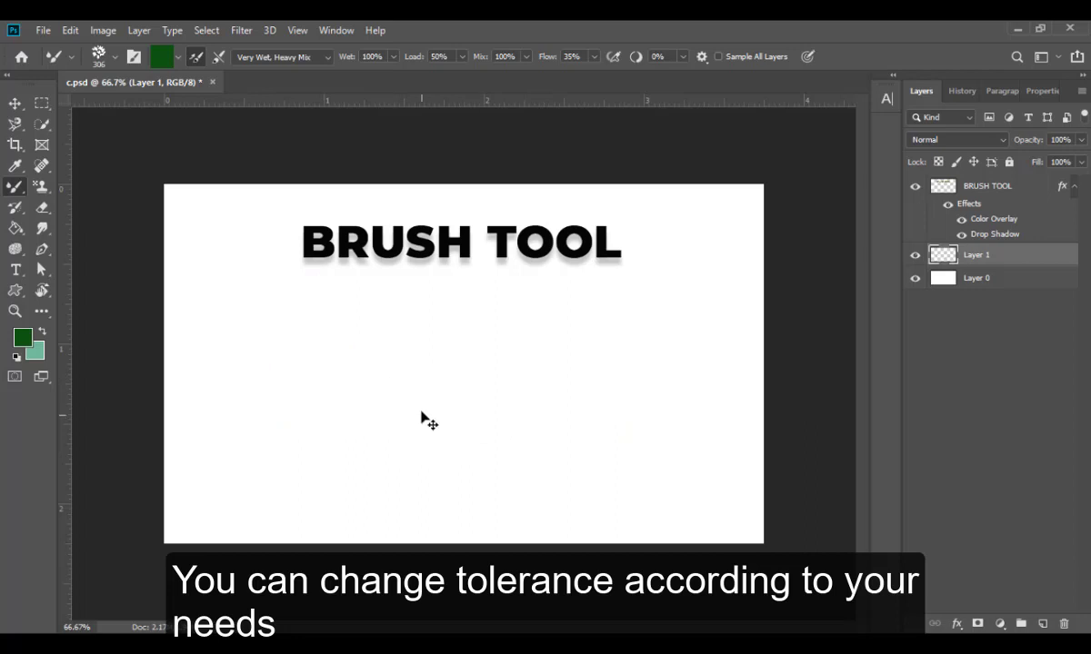
# Set the brush Flow to 100% and stamp two solid green leaf clusters in the middle of Layer 1.
pyautogui.click(595, 57)
pyautogui.click(645, 77)
pyautogui.click(360, 372)
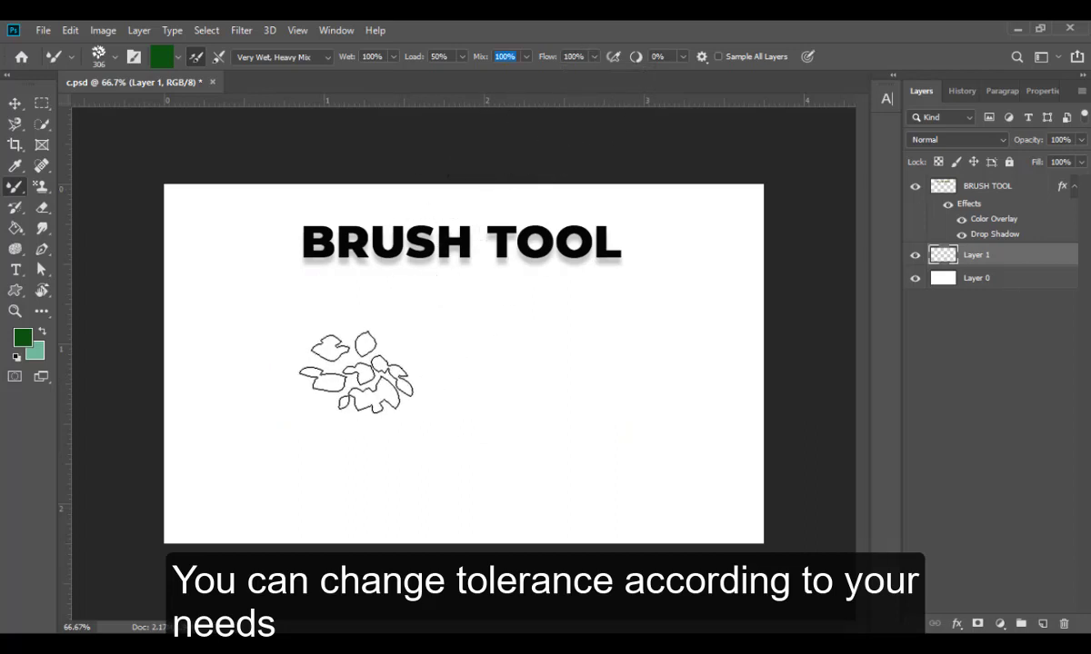
pyautogui.click(363, 373)
pyautogui.click(515, 398)
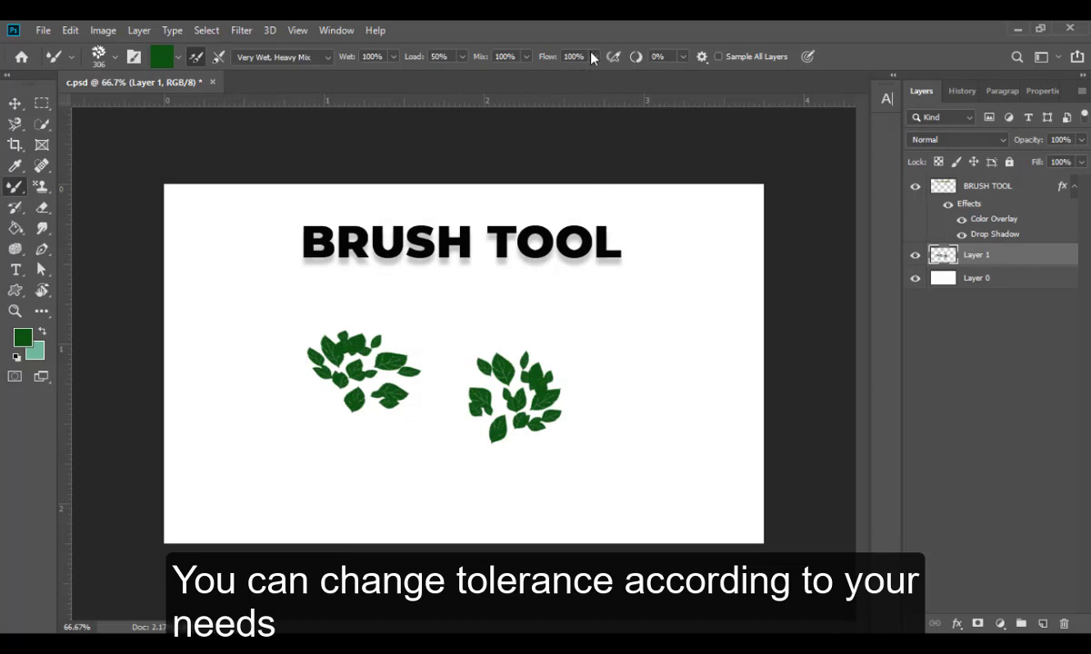
# Set Flow to 67%, stamp a paler leaf cluster to the right of the other two, and set Flow to 82%.
pyautogui.click(570, 76)
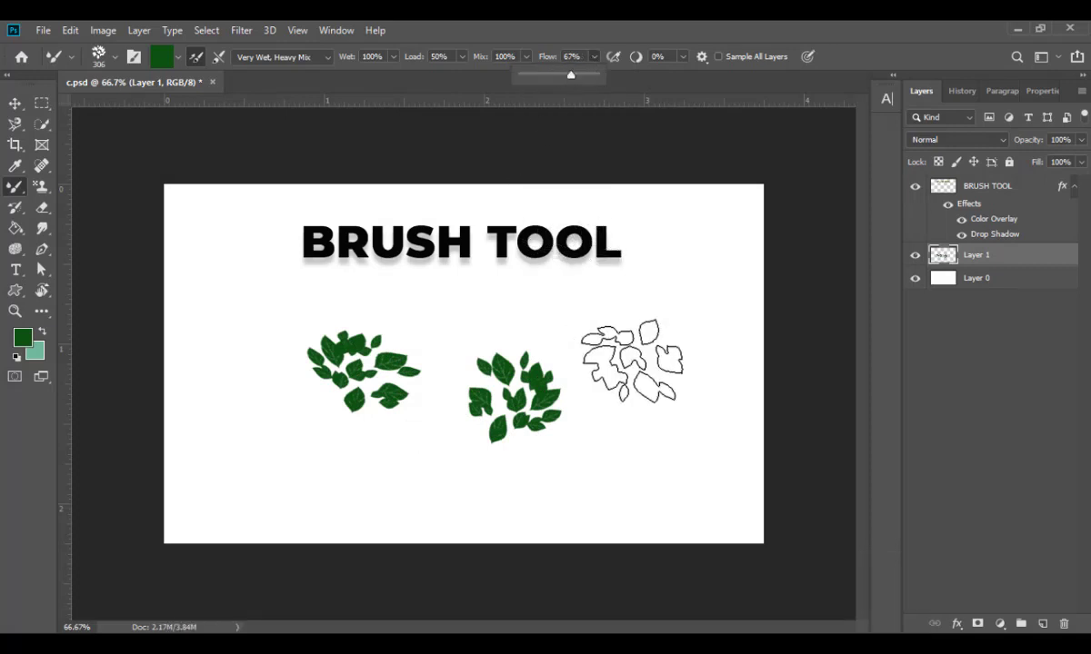
pyautogui.click(634, 356)
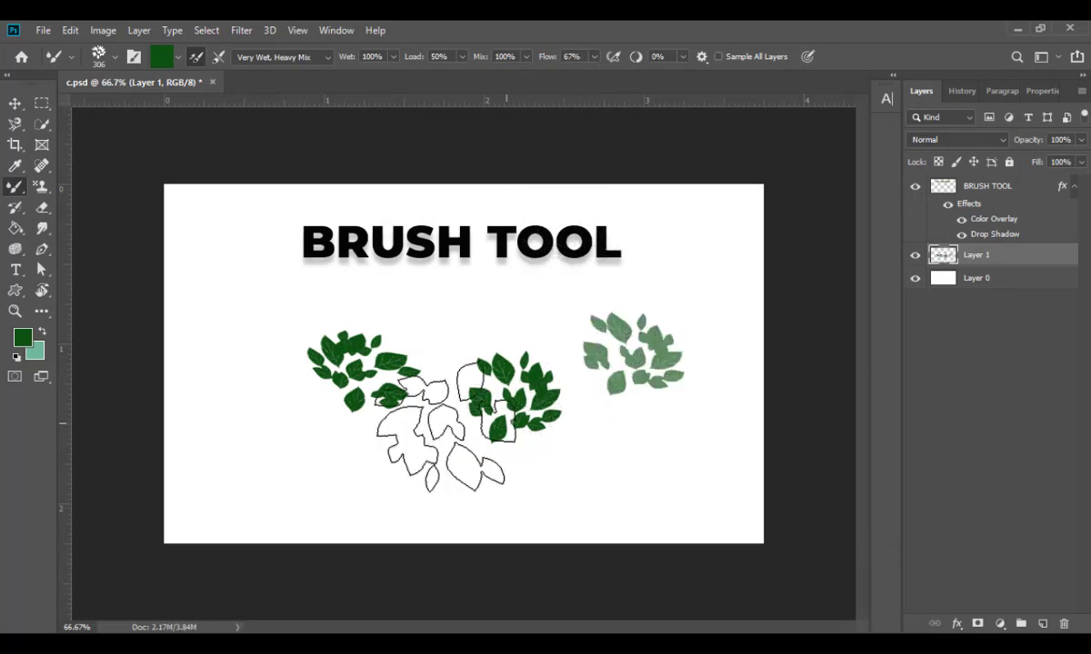
pyautogui.click(594, 56)
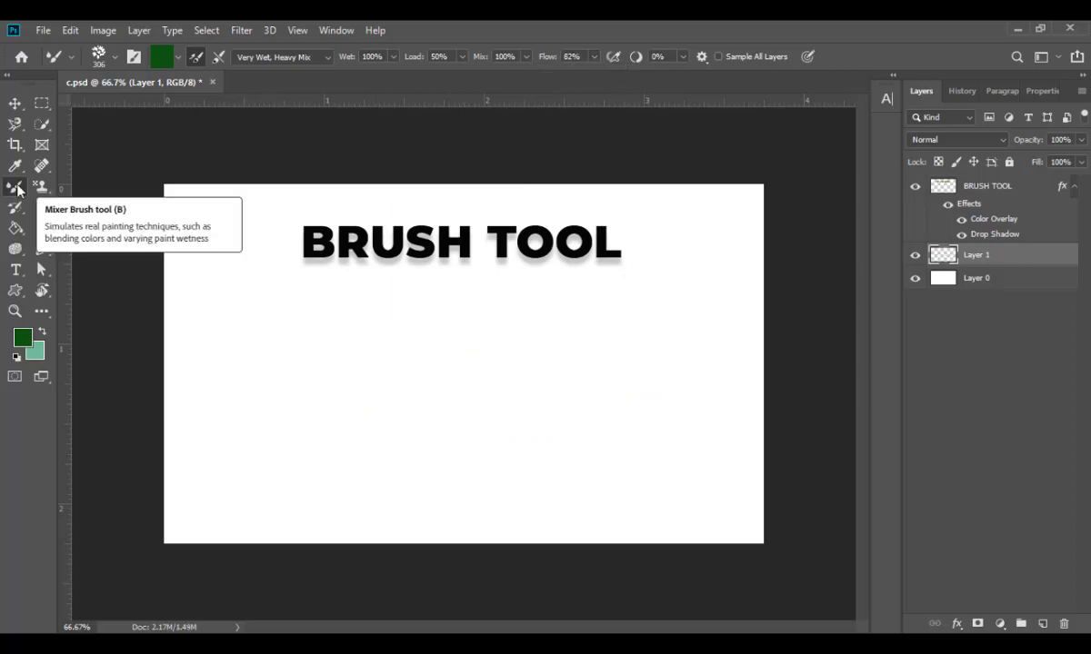